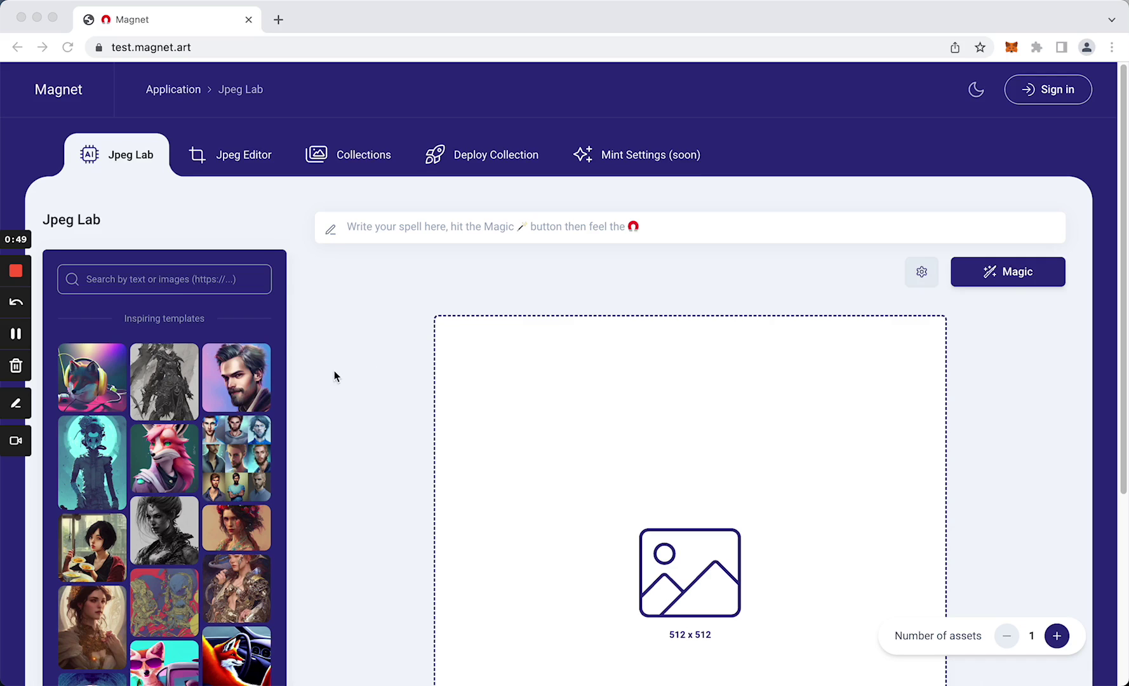
Copy the bearded portrait template's PewDiePie spell, open its details and browse the sample variations.
scroll(330, 369, "down", 1)
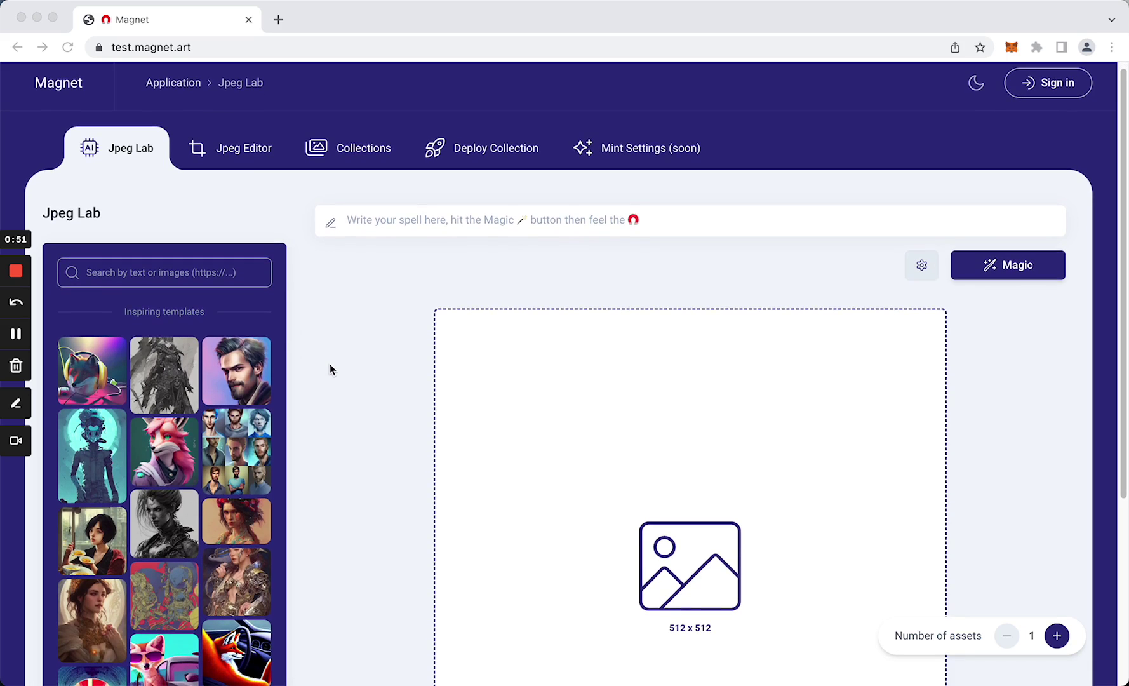
scroll(331, 368, "down", 2)
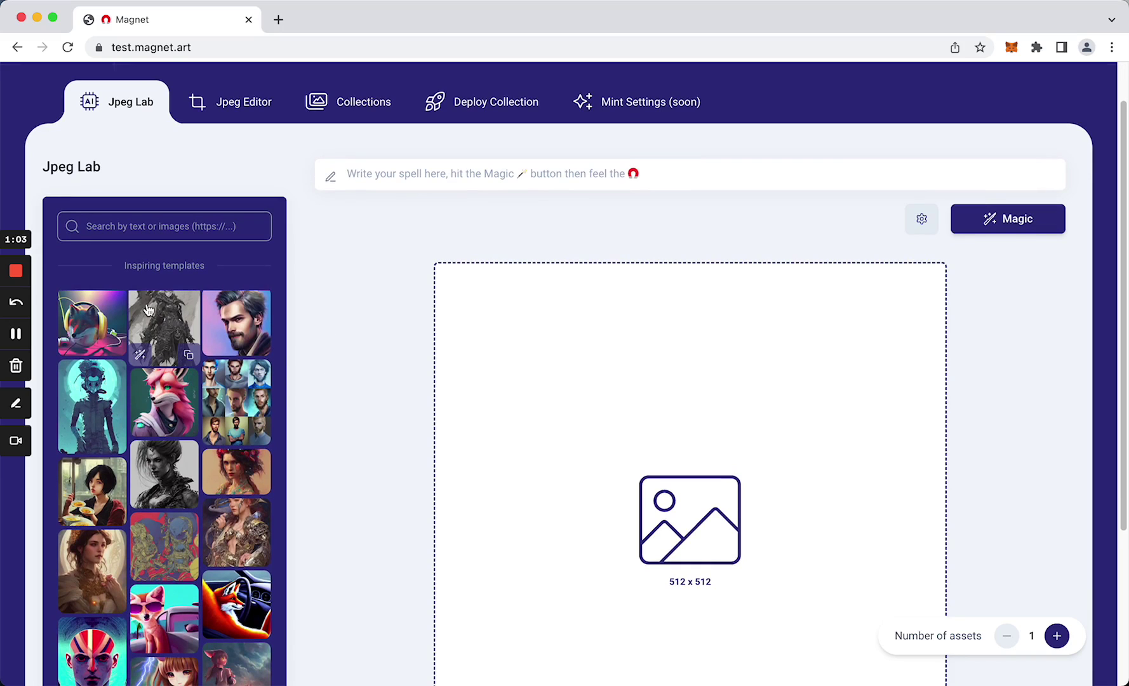
mouse_move(216, 342)
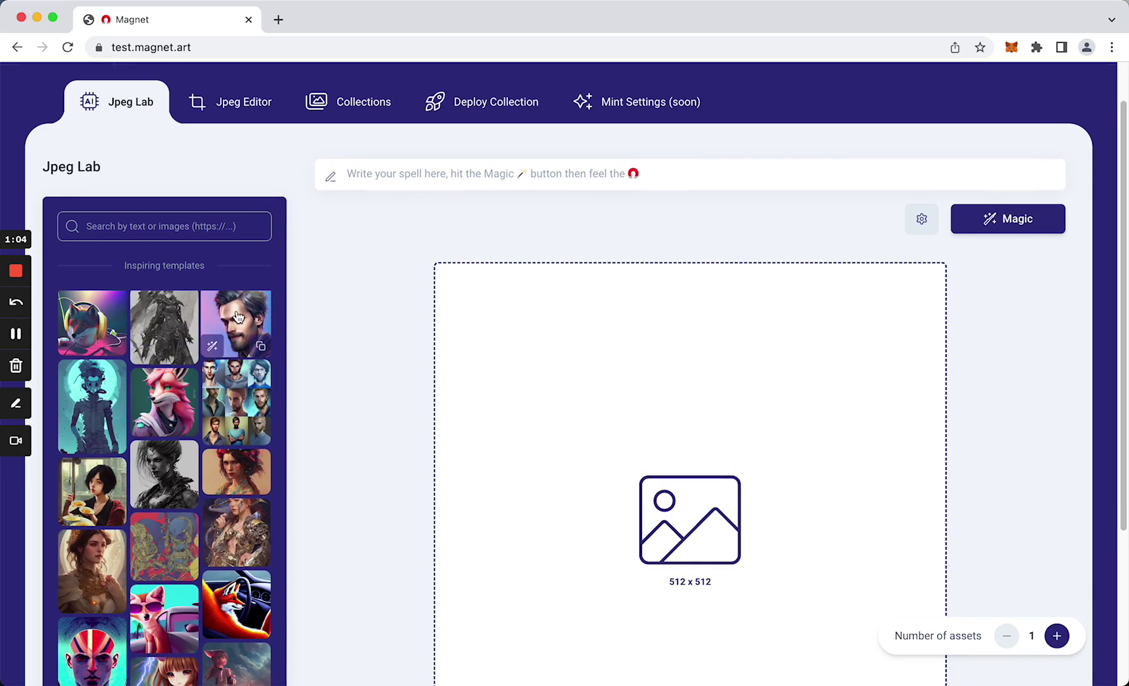
left_click(260, 347)
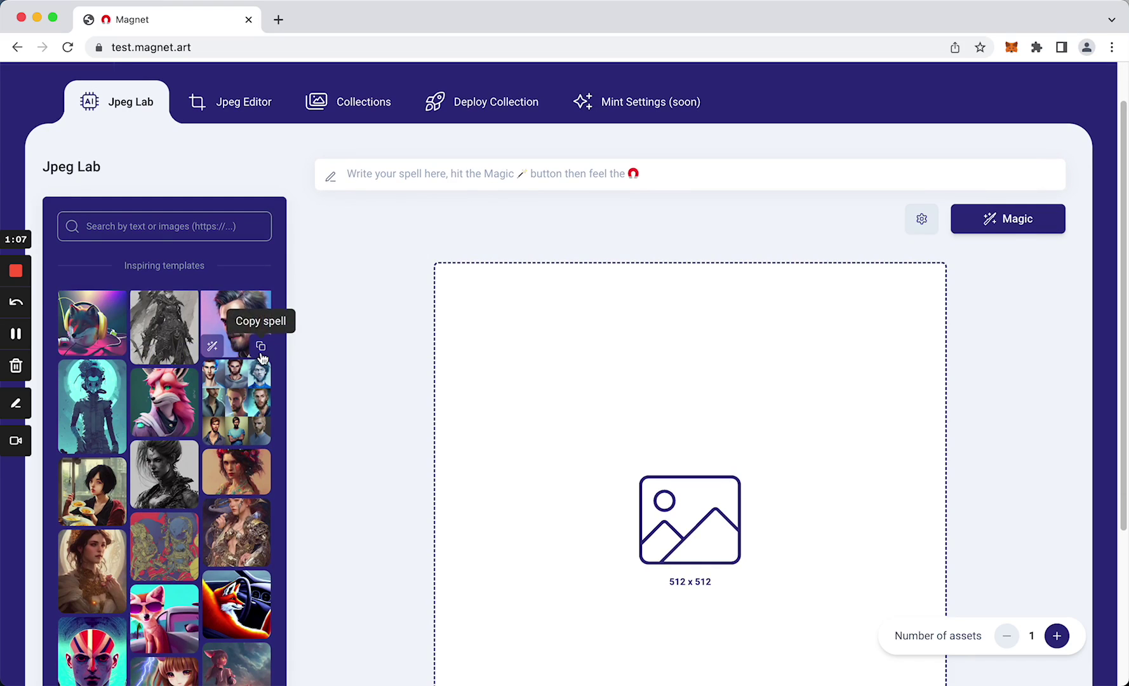
left_click(261, 350)
left_click(237, 316)
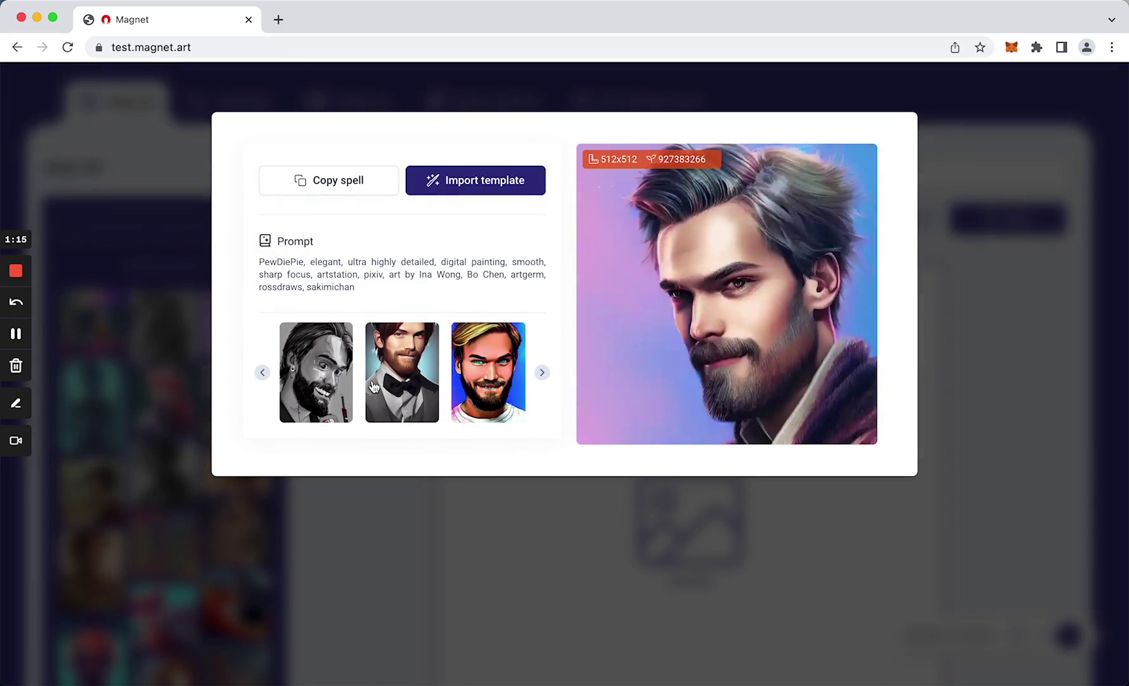
left_click(543, 377)
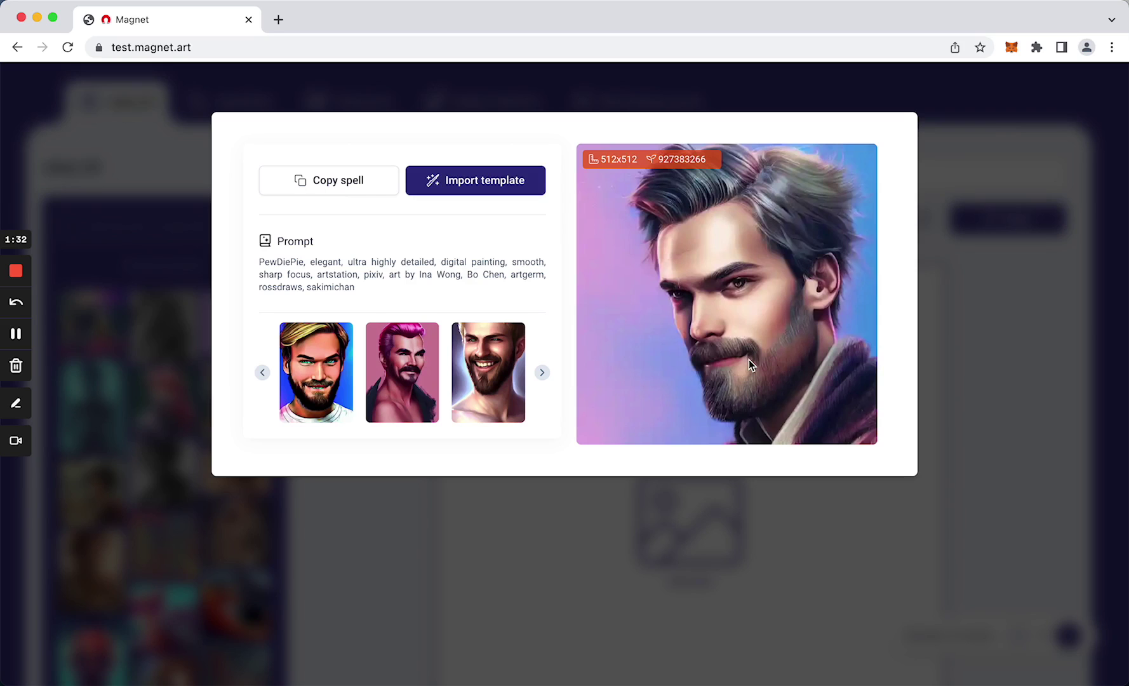
Copy the template's spell and paste it into the Jpeg Lab prompt field.
left_click(339, 184)
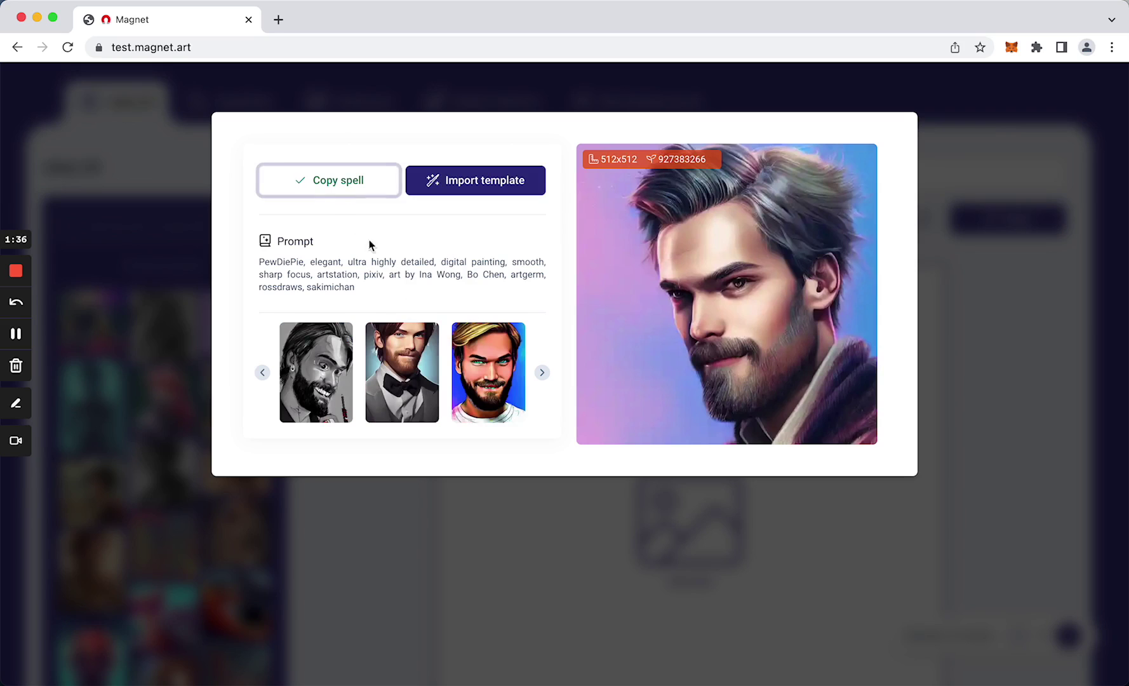
left_click(493, 540)
left_click(561, 187)
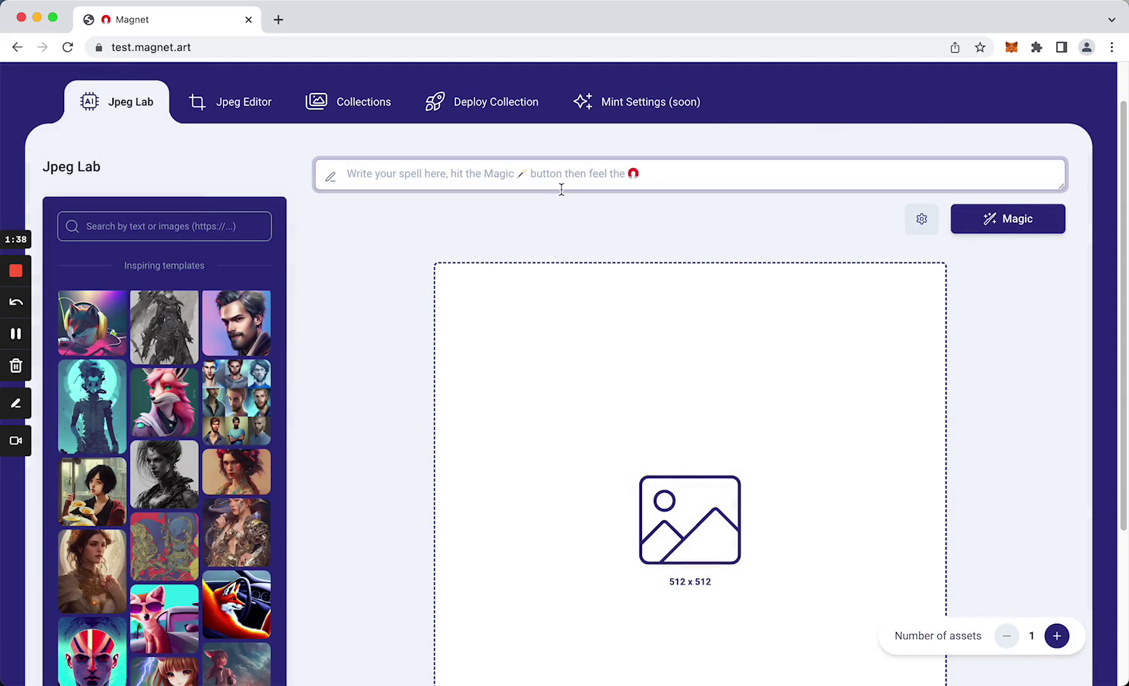
key("ctrl+v")
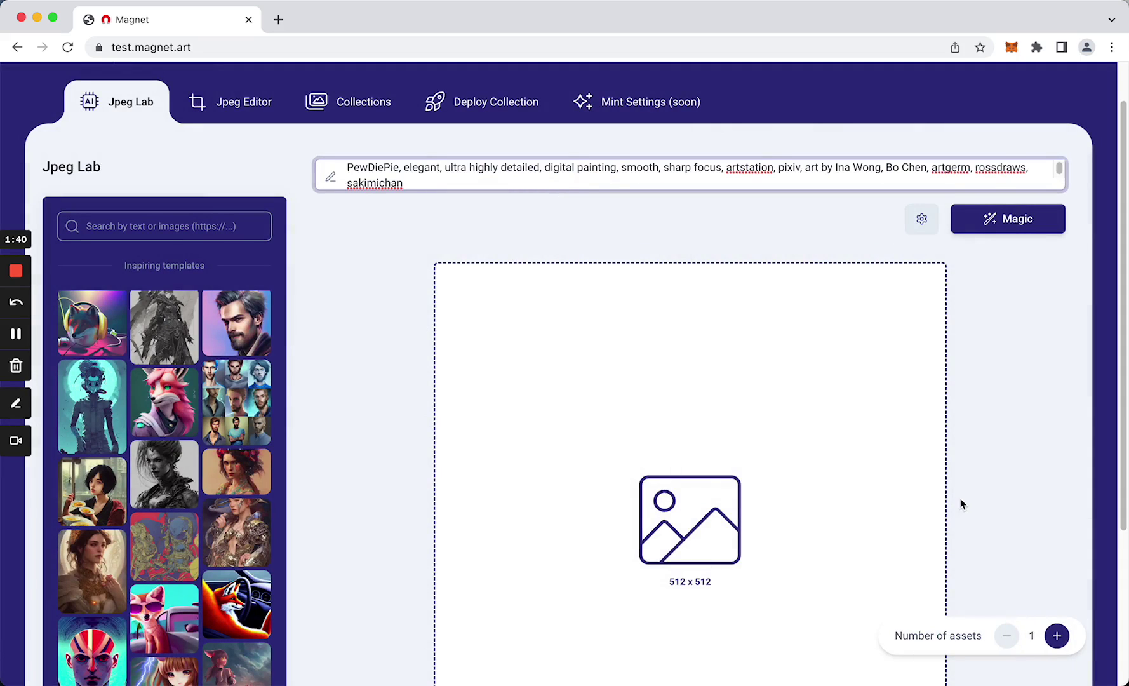
Raise the number of assets to 2 and try generating with Magic.
left_click(1019, 590)
left_click(1056, 637)
scroll(990, 429, "up", 2)
left_click(1025, 281)
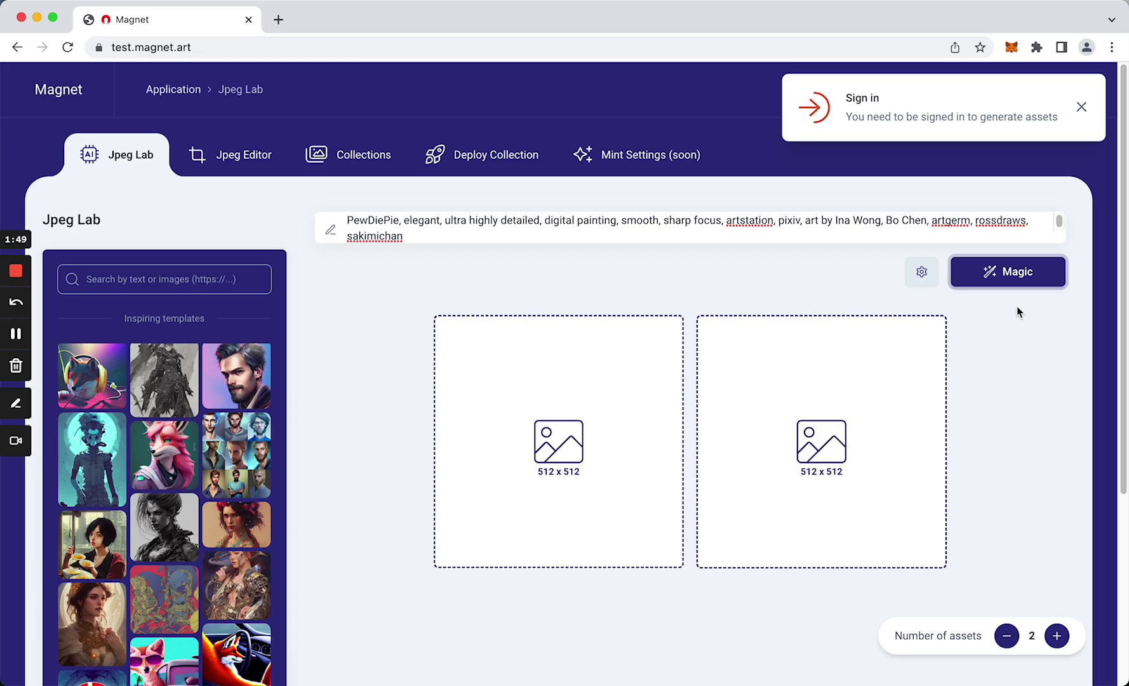
Connect a MetaMask wallet account to Magnet.
left_click(1081, 107)
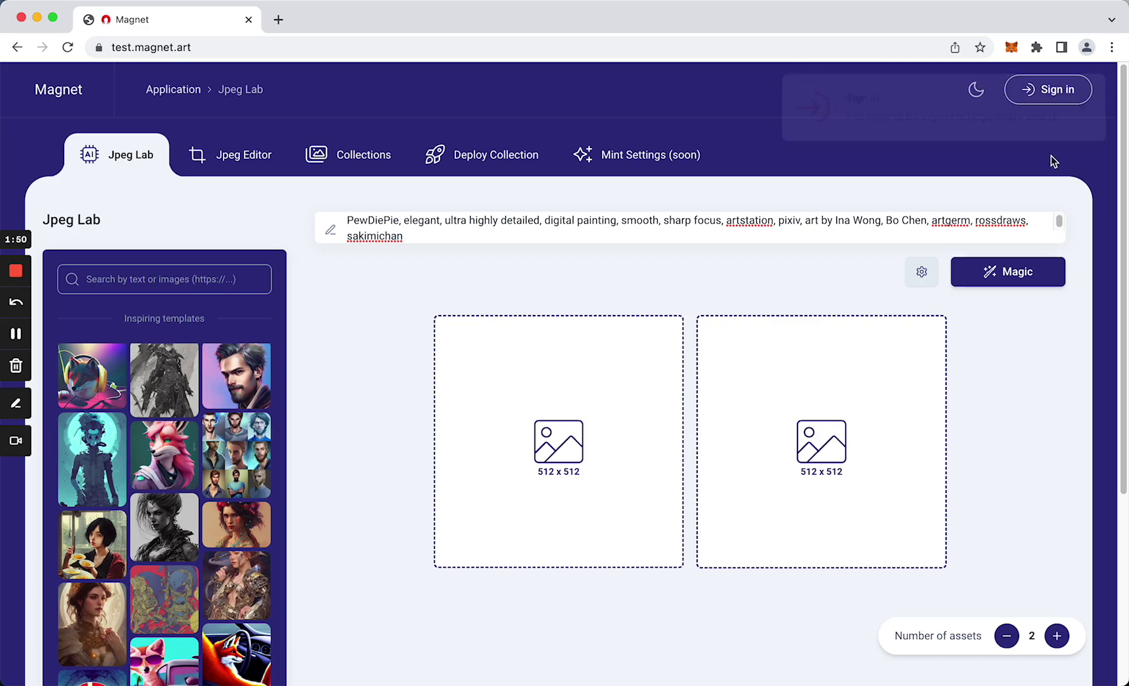
left_click(1048, 95)
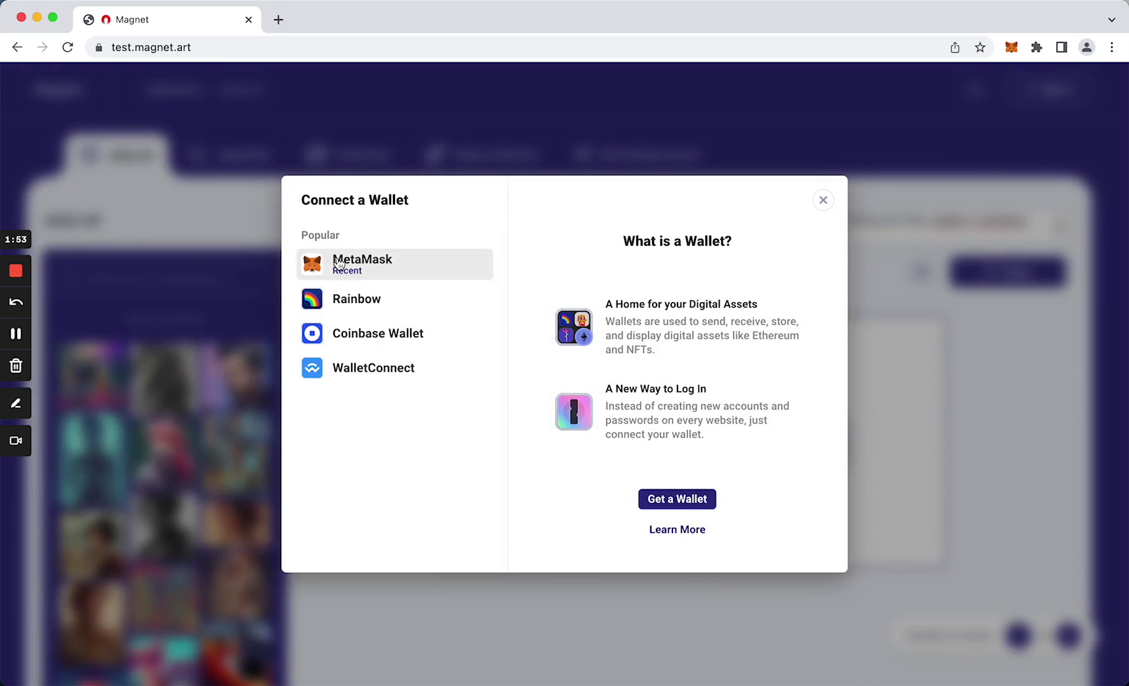
left_click(339, 265)
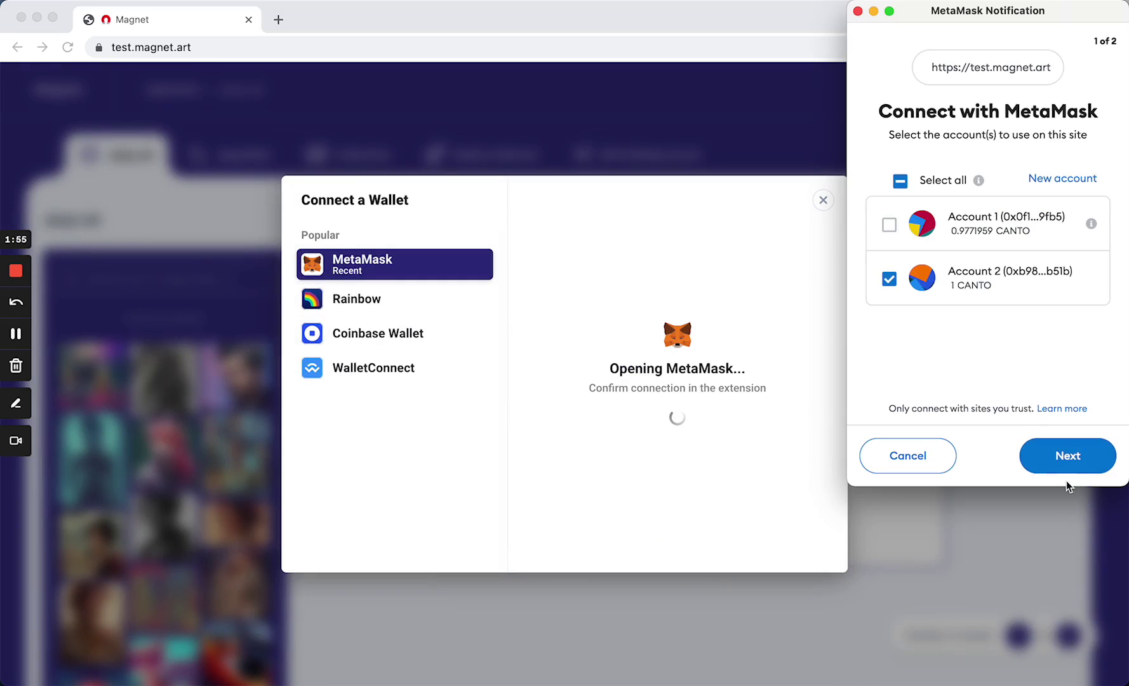
left_click(1071, 468)
left_click(1071, 470)
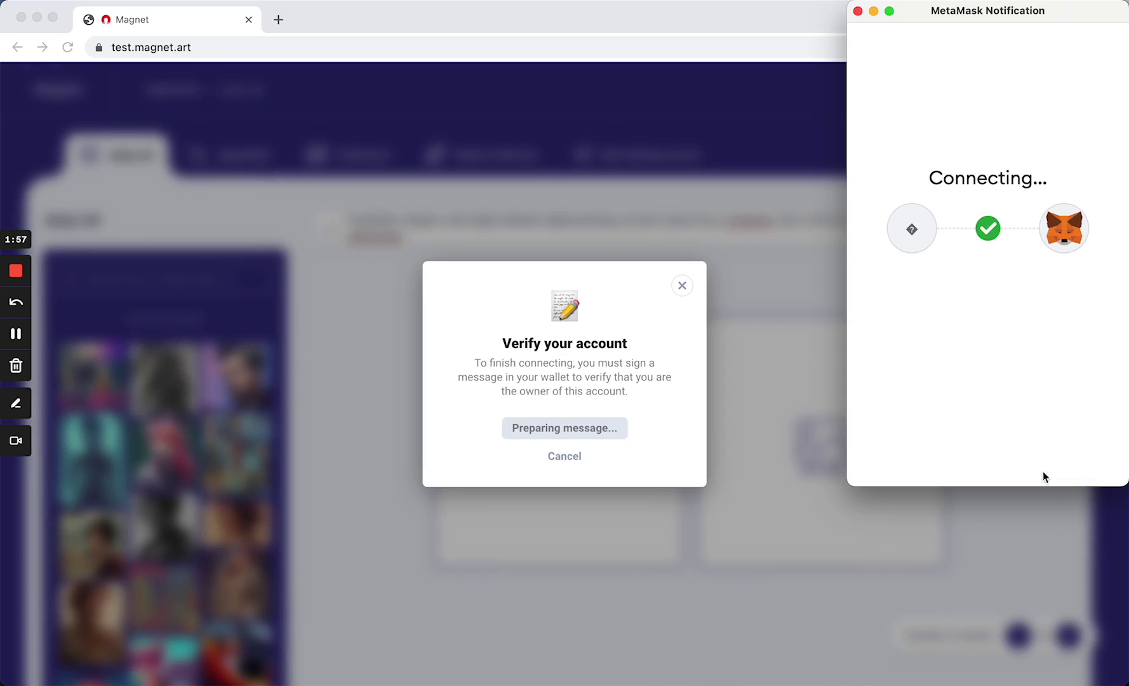
Sign the verification message and claim the 2000-unit welcome airdrop.
left_click(579, 428)
scroll(1029, 393, "down", 3)
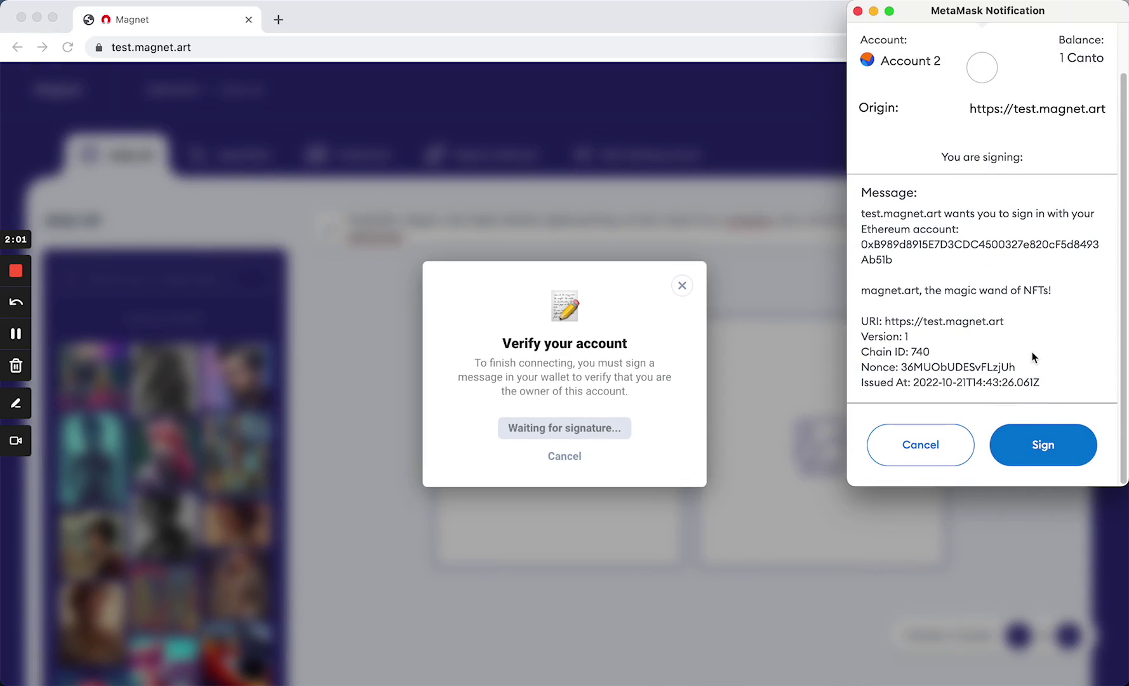
left_click(1050, 445)
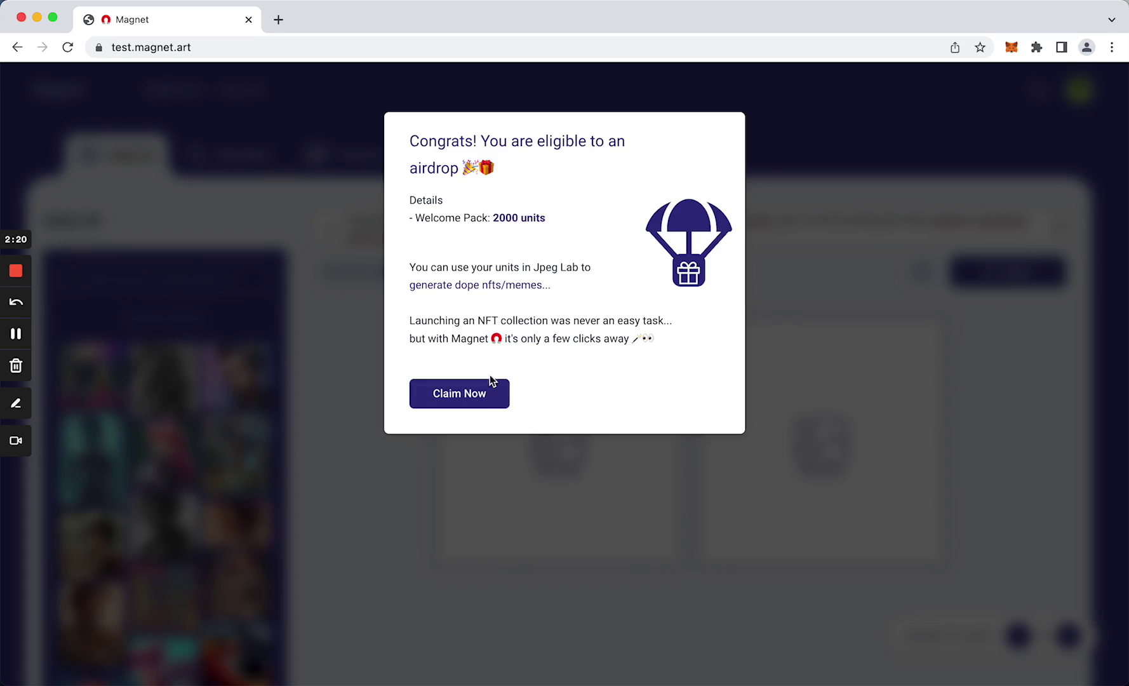
left_click(468, 402)
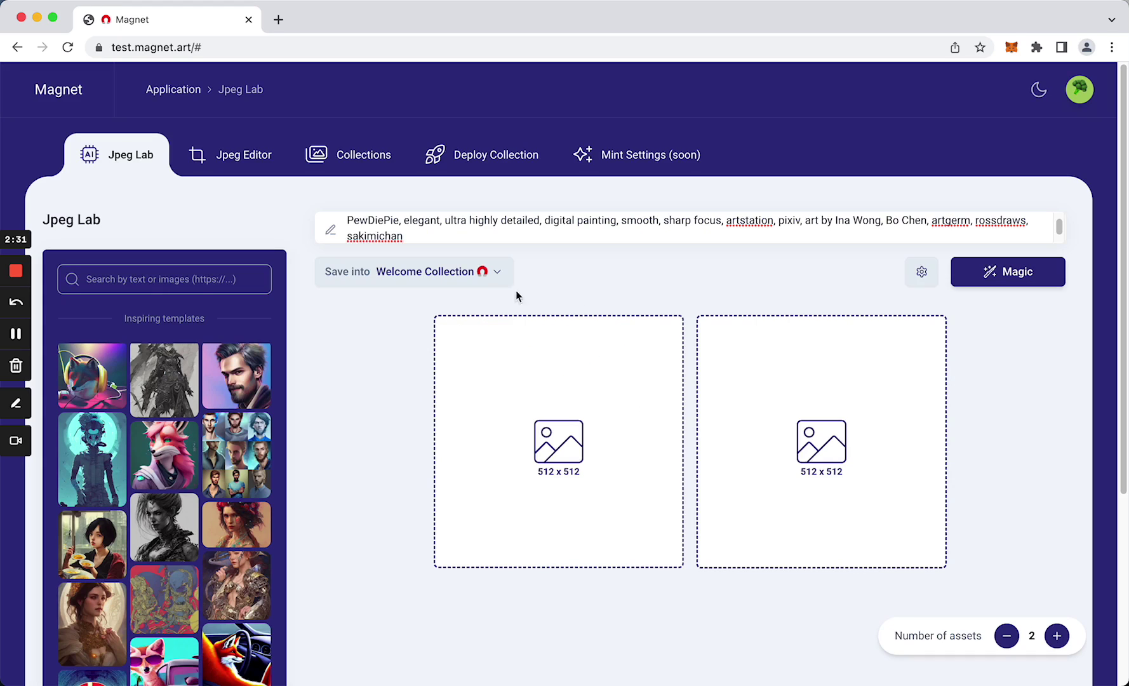
Generate the two assets into Welcome Collection, then switch to the Jpeg Editor.
left_click(495, 279)
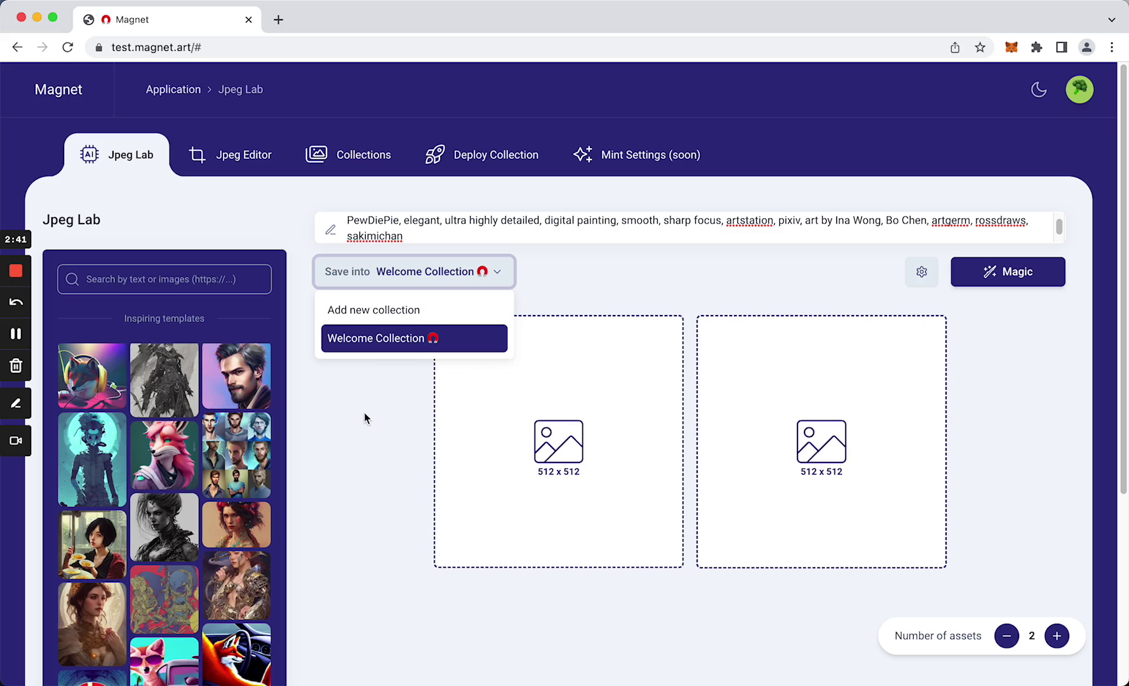
left_click(497, 414)
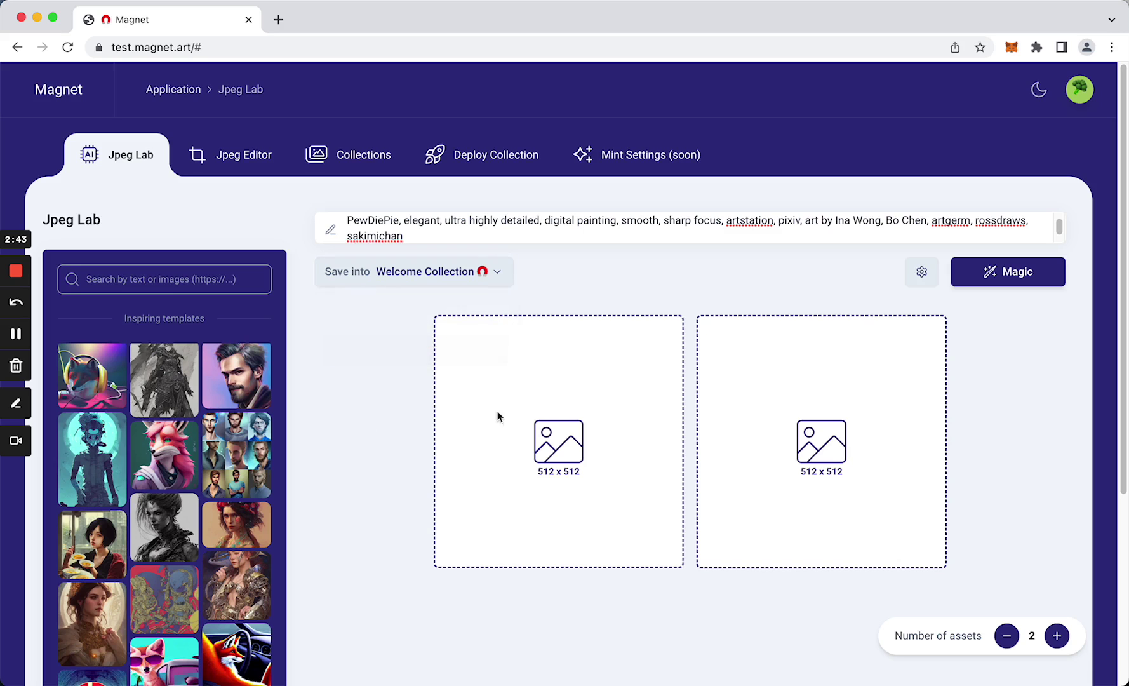
left_click(1017, 279)
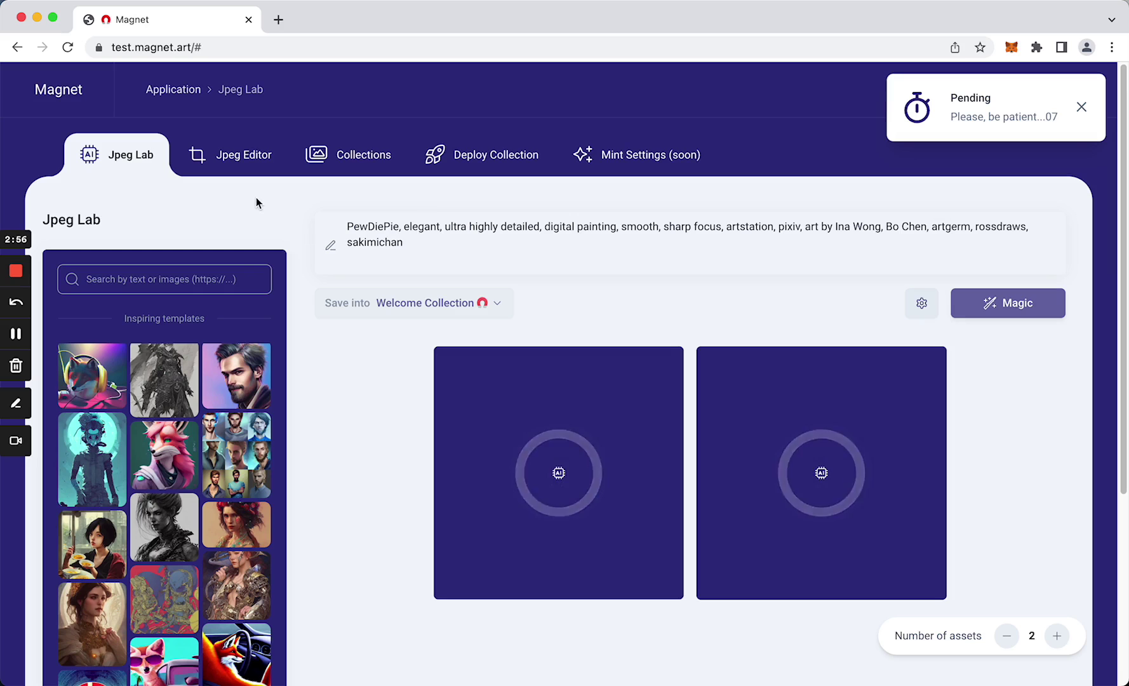
left_click(242, 157)
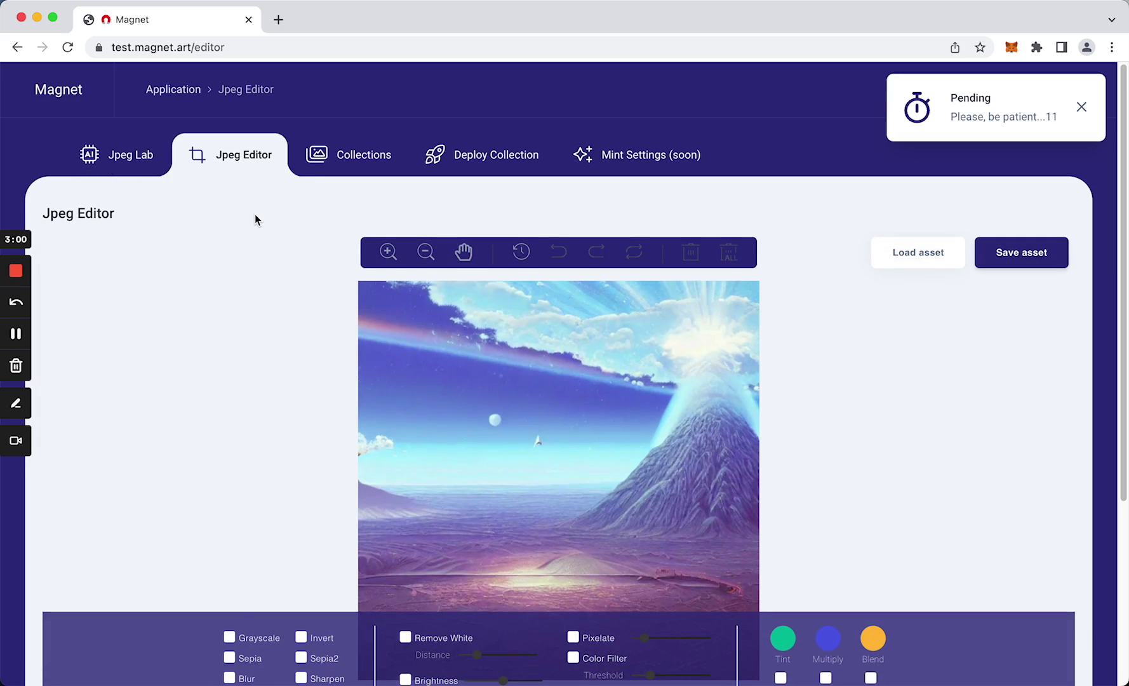
scroll(284, 299, "down", 1)
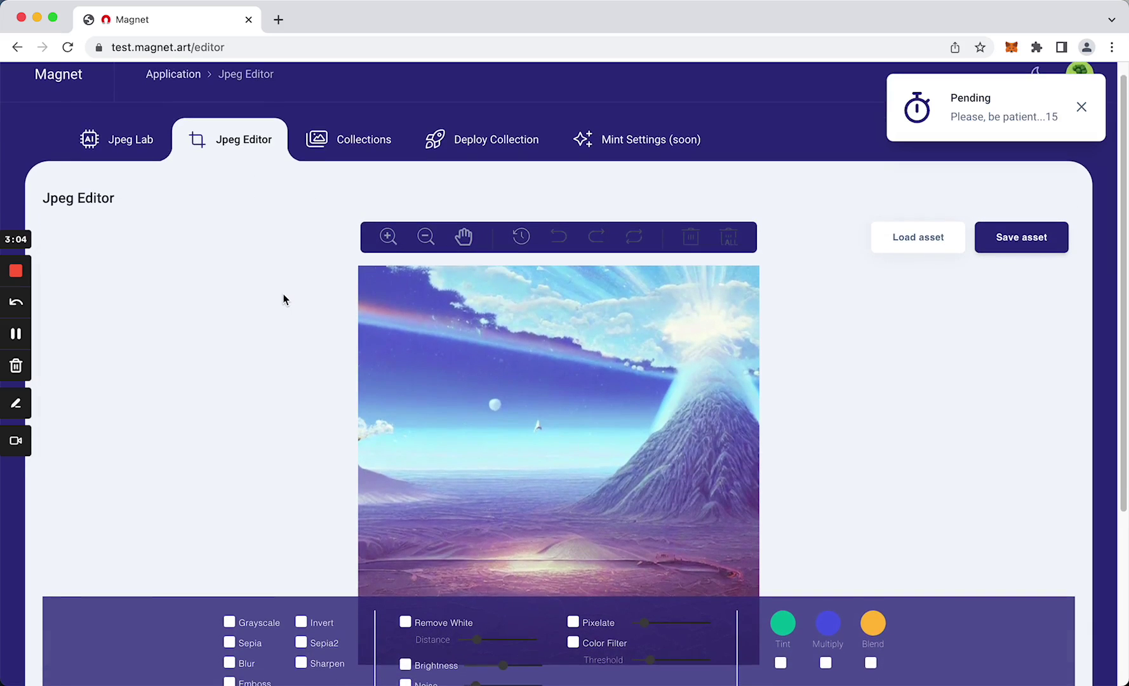
scroll(284, 299, "down", 2)
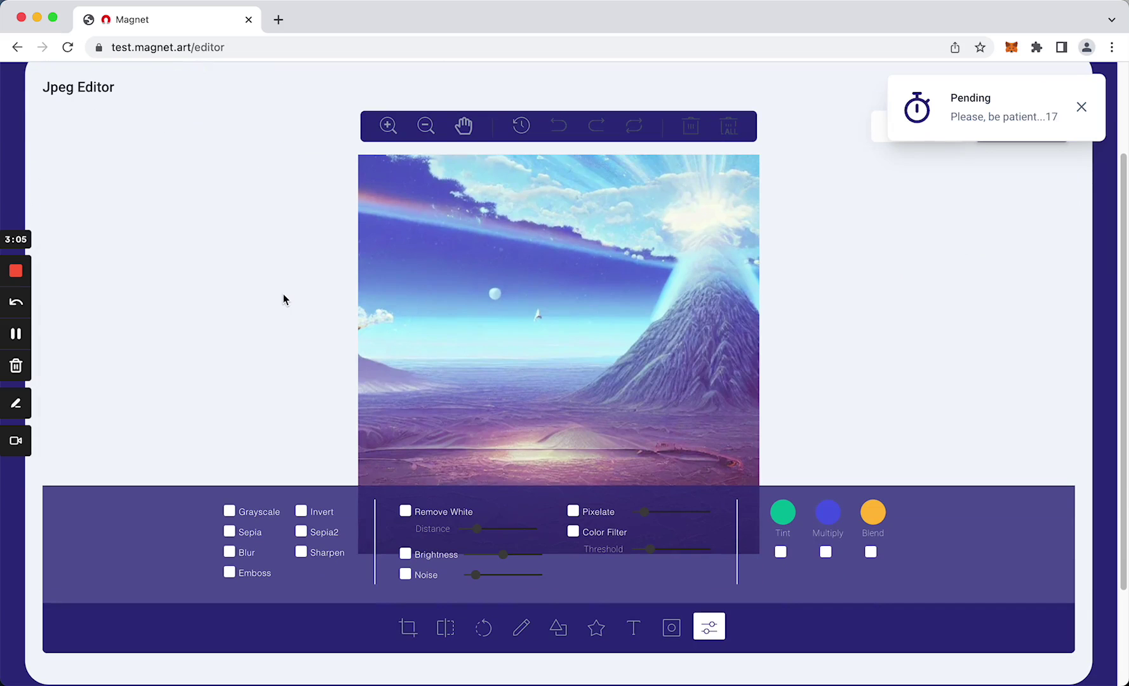
scroll(293, 323, "up", 1)
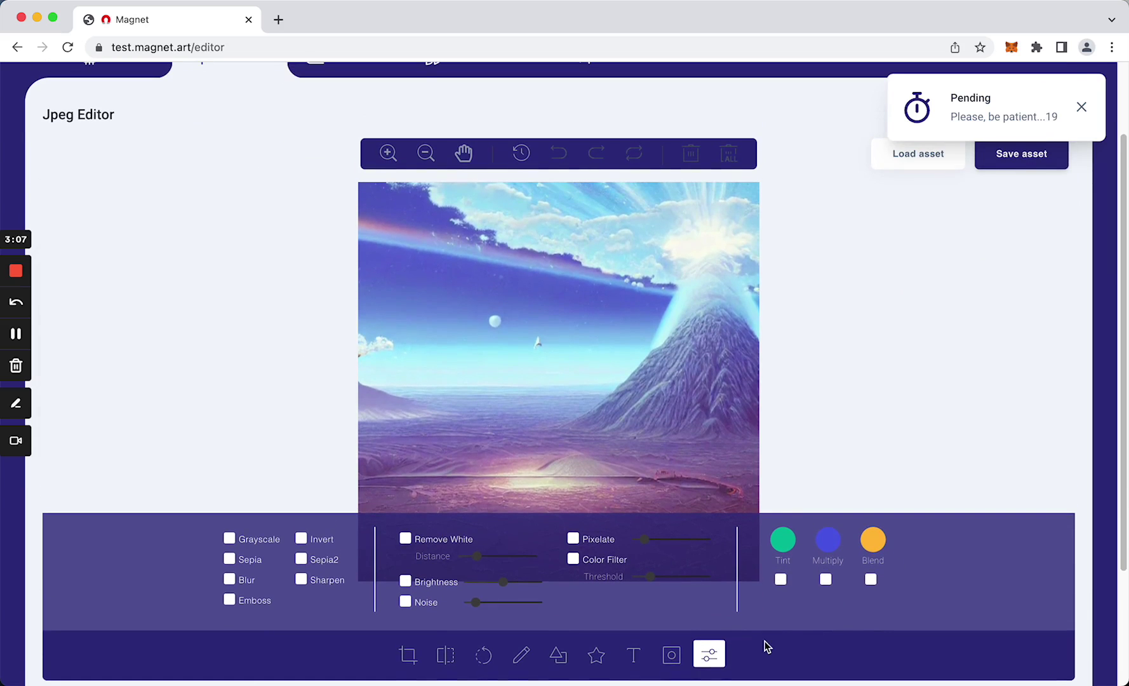
scroll(737, 647, "down", 1)
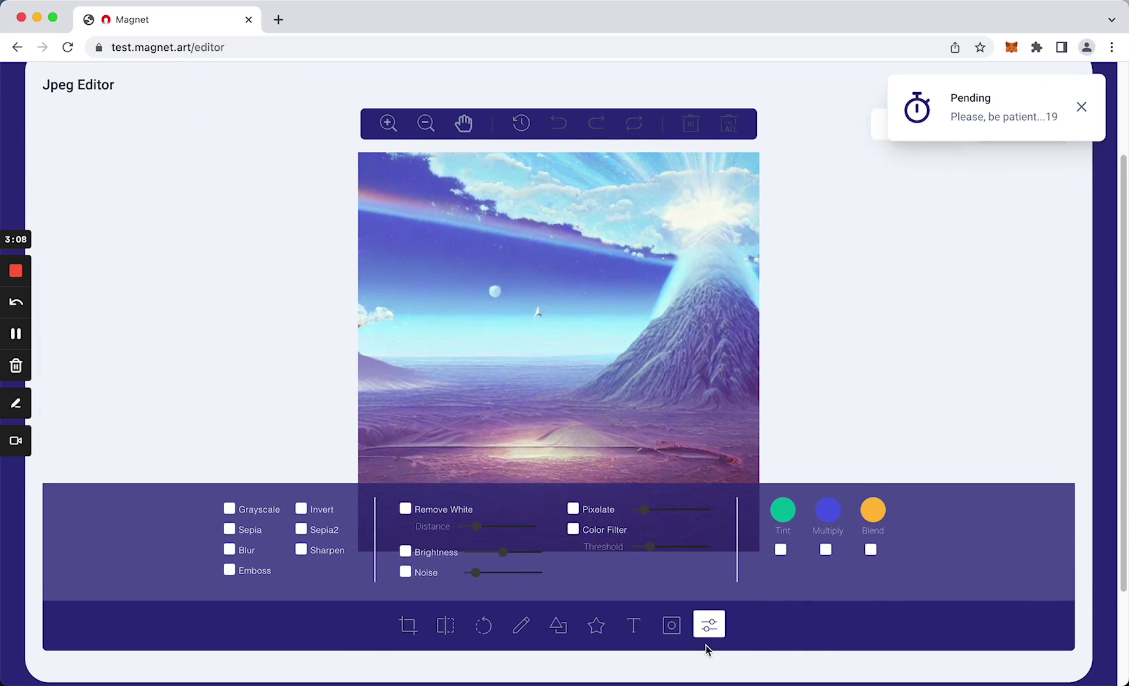
left_click(410, 632)
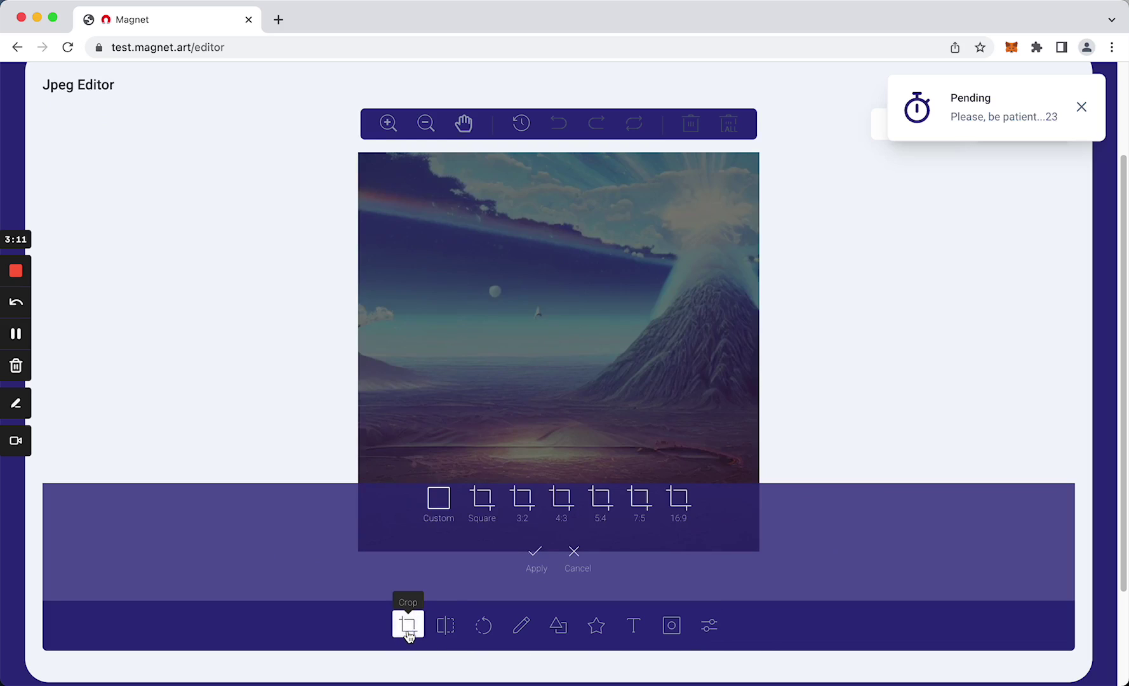
left_click(445, 629)
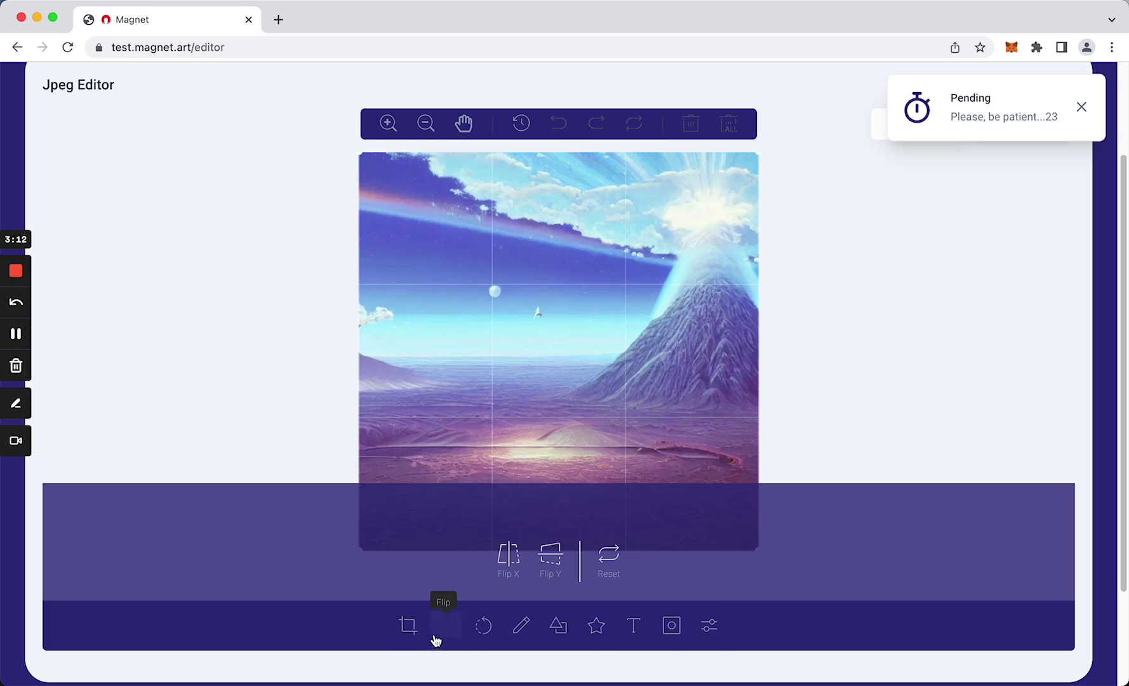
left_click(635, 629)
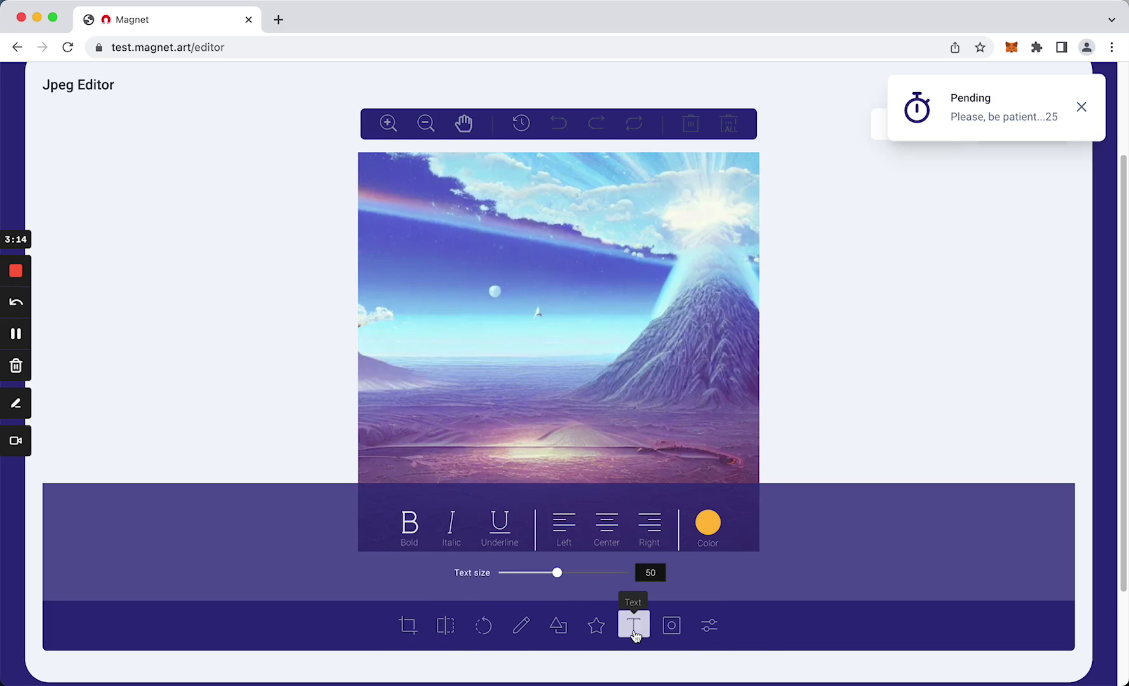
left_click(716, 638)
left_click(232, 513)
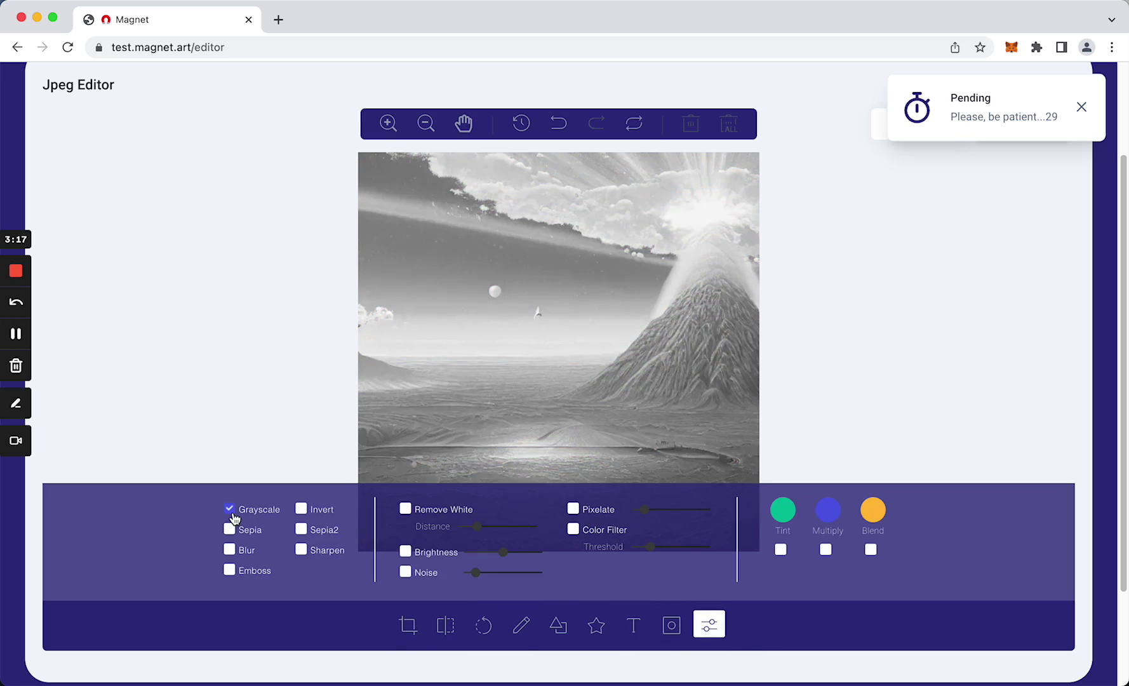
left_click(230, 510)
scroll(238, 500, "up", 3)
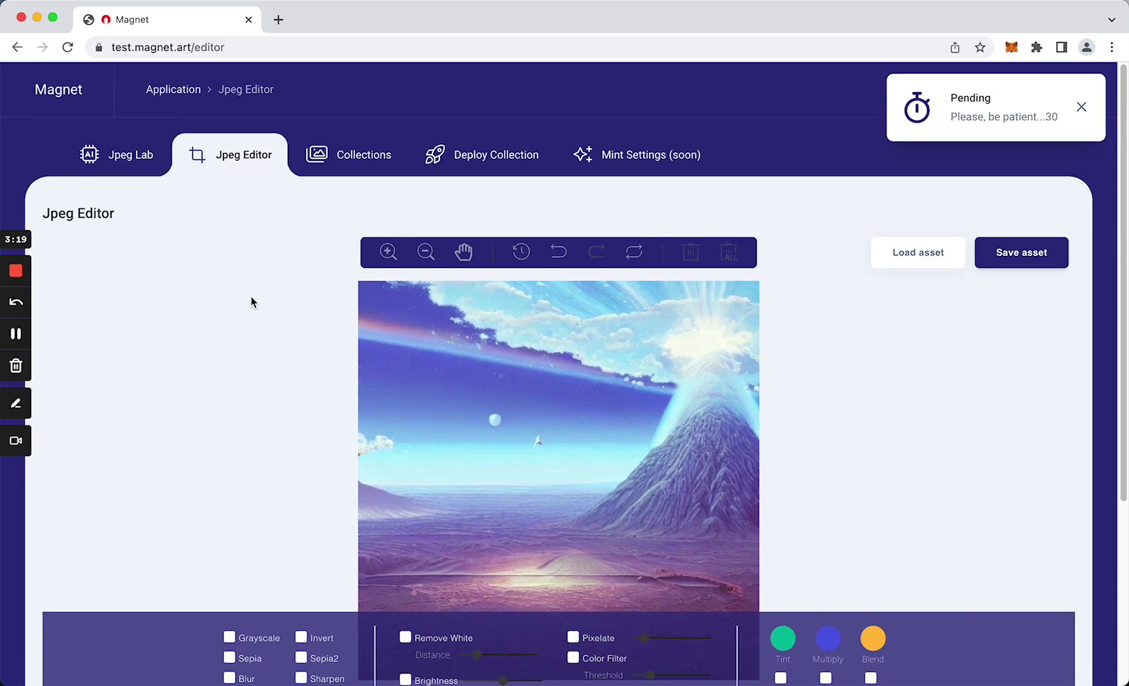
Open Welcome Collection and show asset attributes such as Health 99% and Personality Happy.
left_click(347, 165)
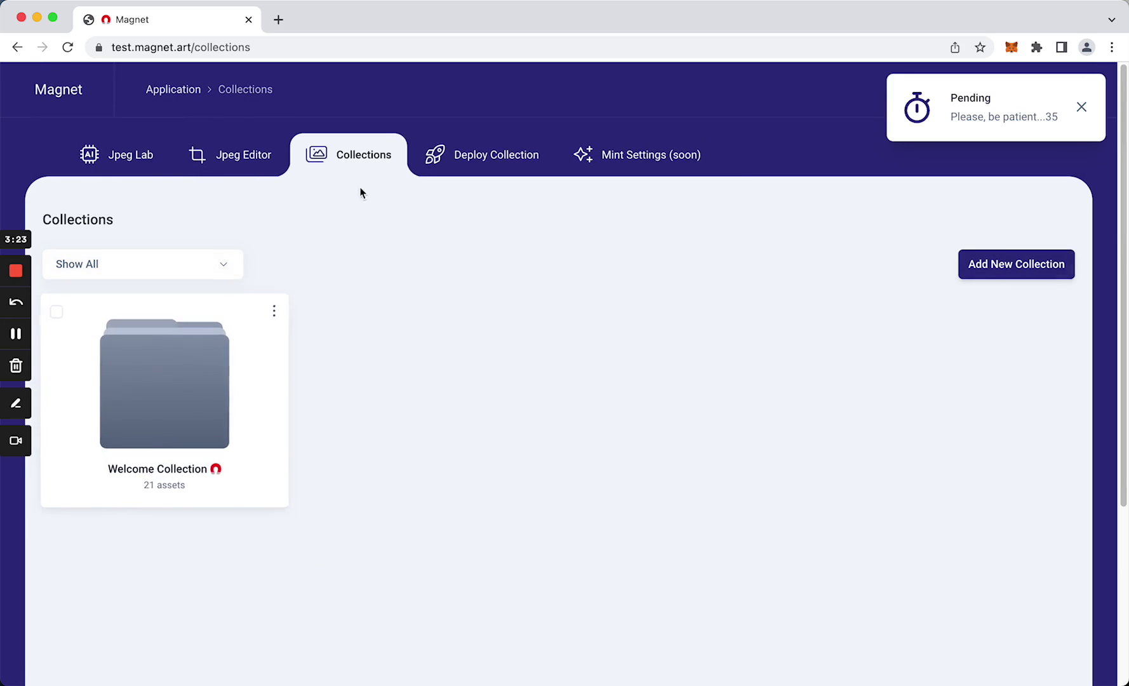
left_click(154, 385)
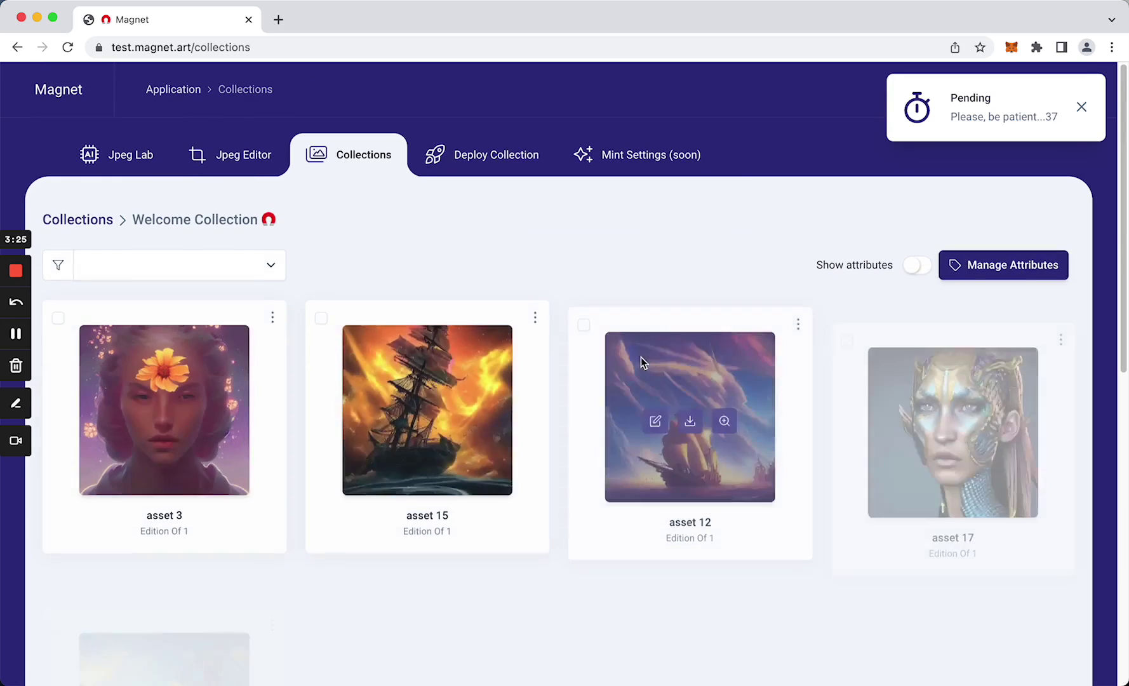
scroll(716, 409, "down", 5)
scroll(716, 409, "down", 5)
scroll(620, 448, "up", 10)
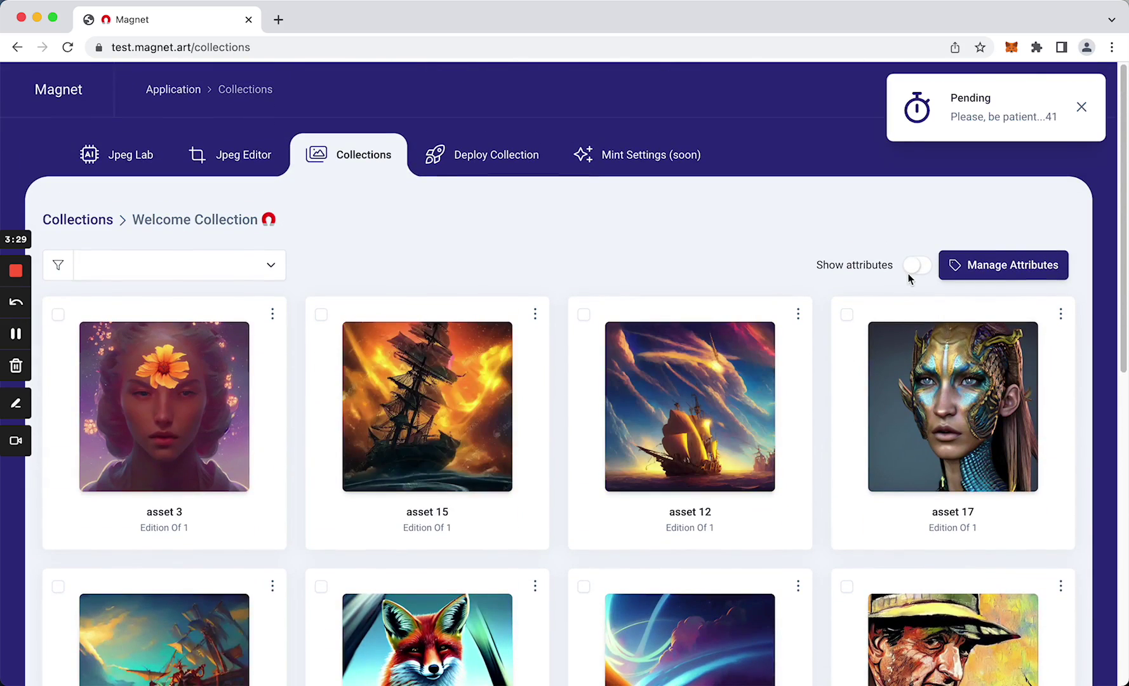
left_click(916, 270)
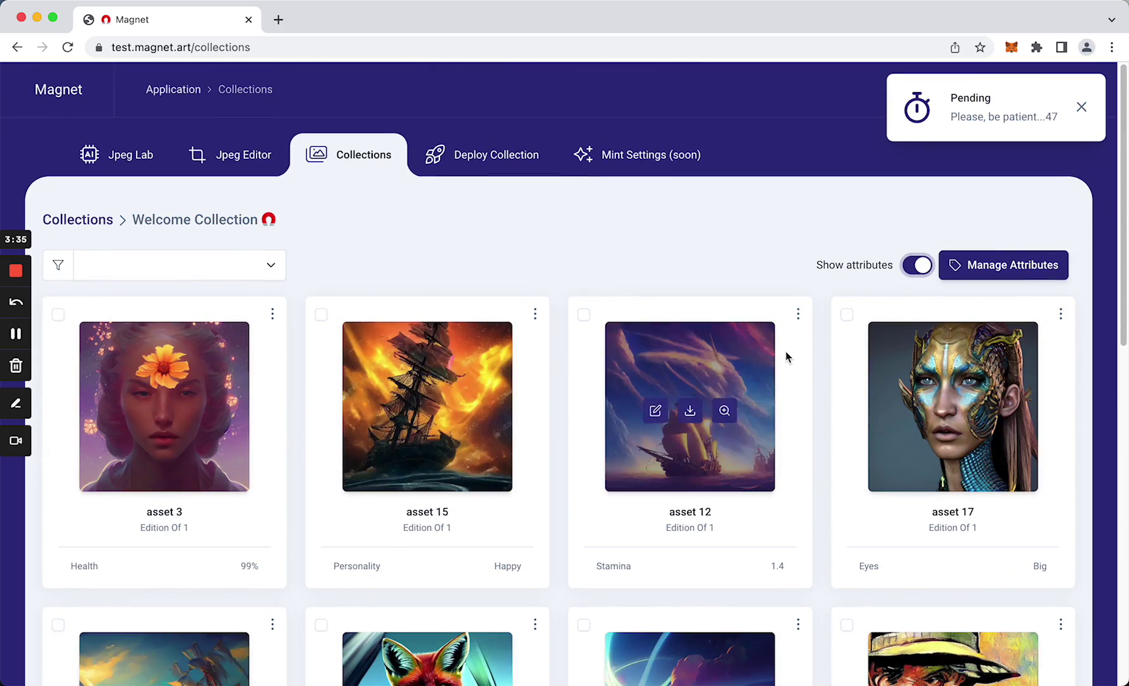
left_click(1003, 267)
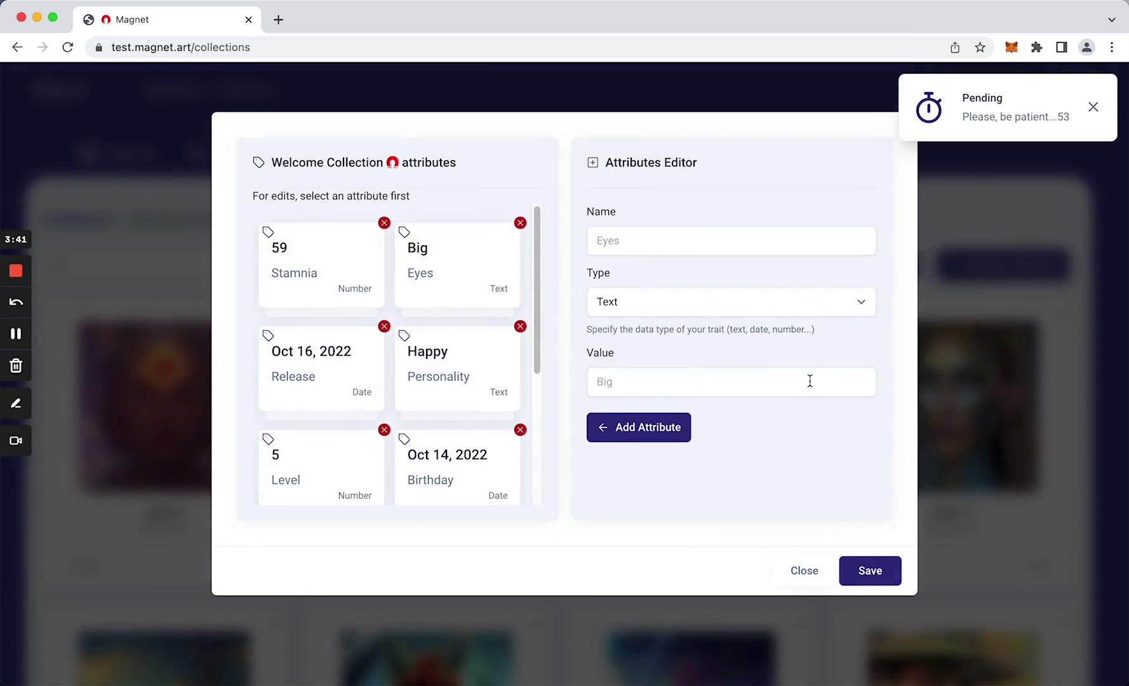
left_click(803, 571)
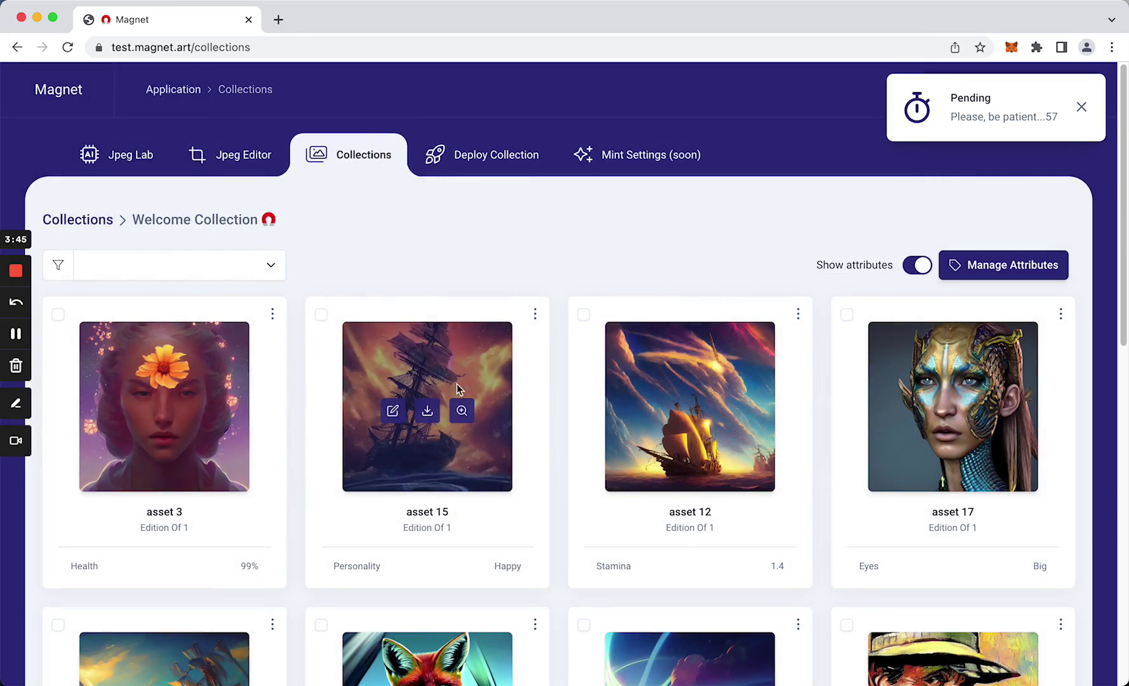
left_click(535, 314)
left_click(513, 350)
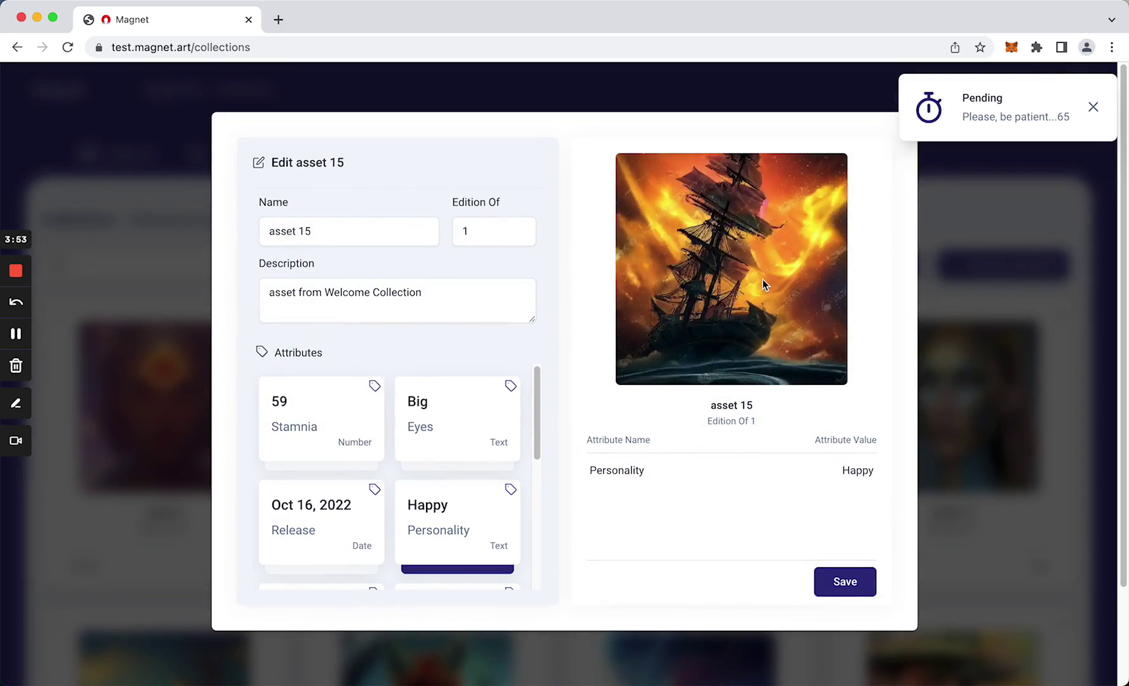
left_click(1006, 421)
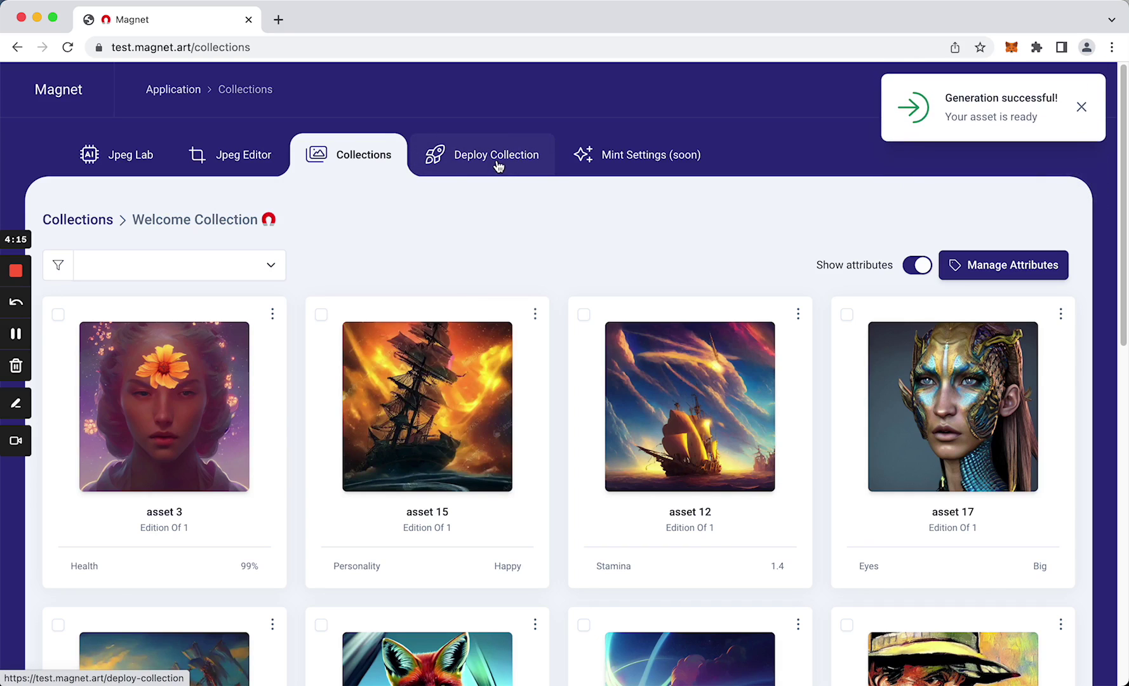
Inspect the two generated bearded portraits in Jpeg Lab and open the left one's metadata editor.
left_click(121, 169)
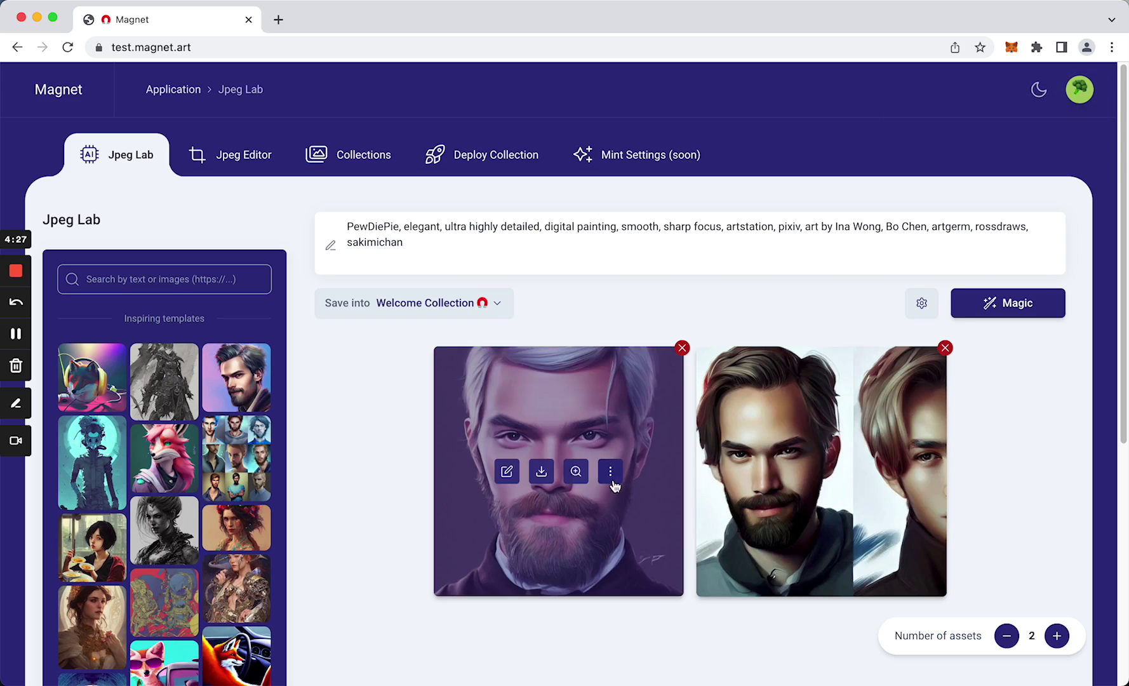
left_click(575, 473)
left_click(282, 353)
left_click(613, 472)
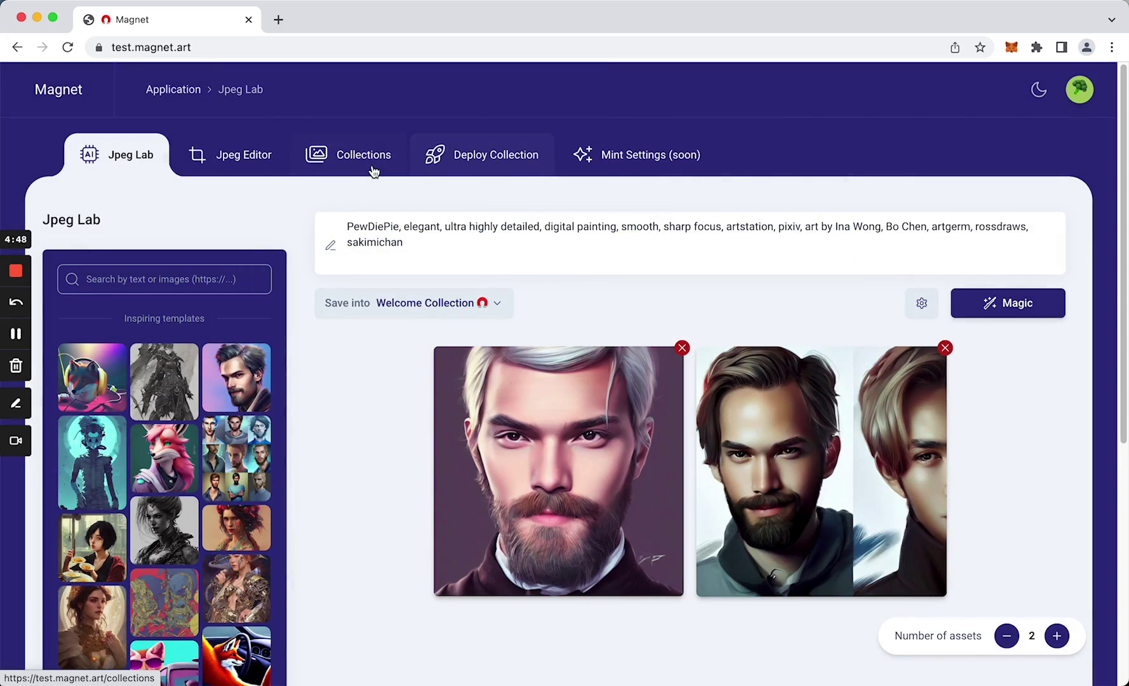
Start deploying Welcome Collection with the chain set to Canto Testnet.
left_click(487, 165)
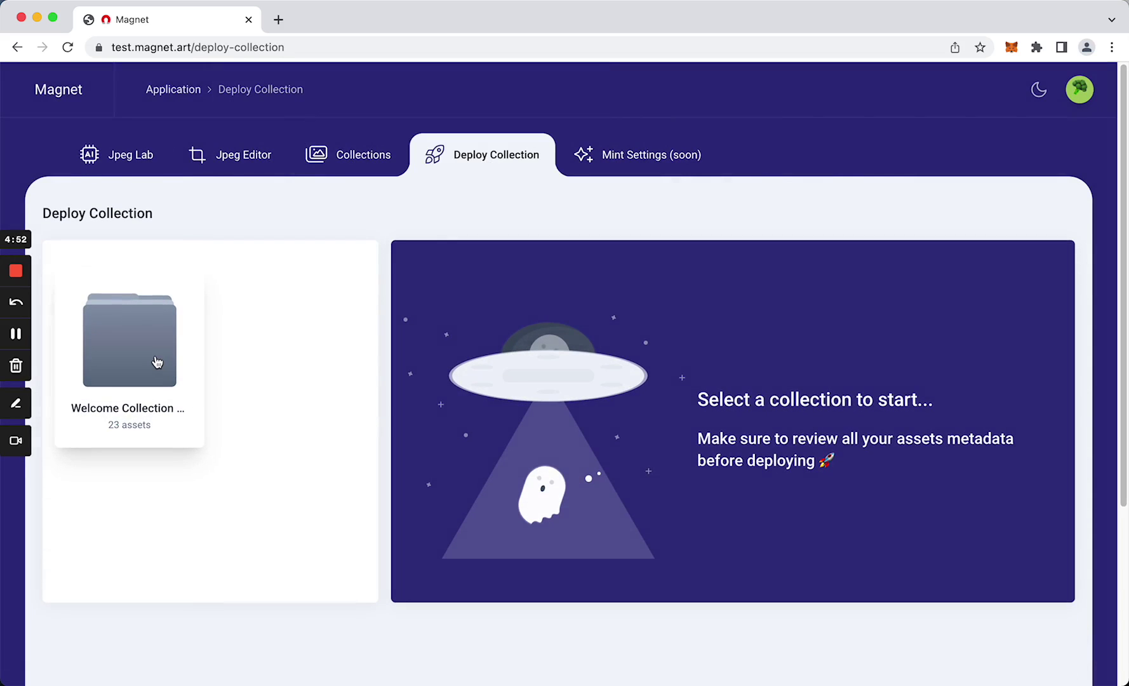
left_click(157, 362)
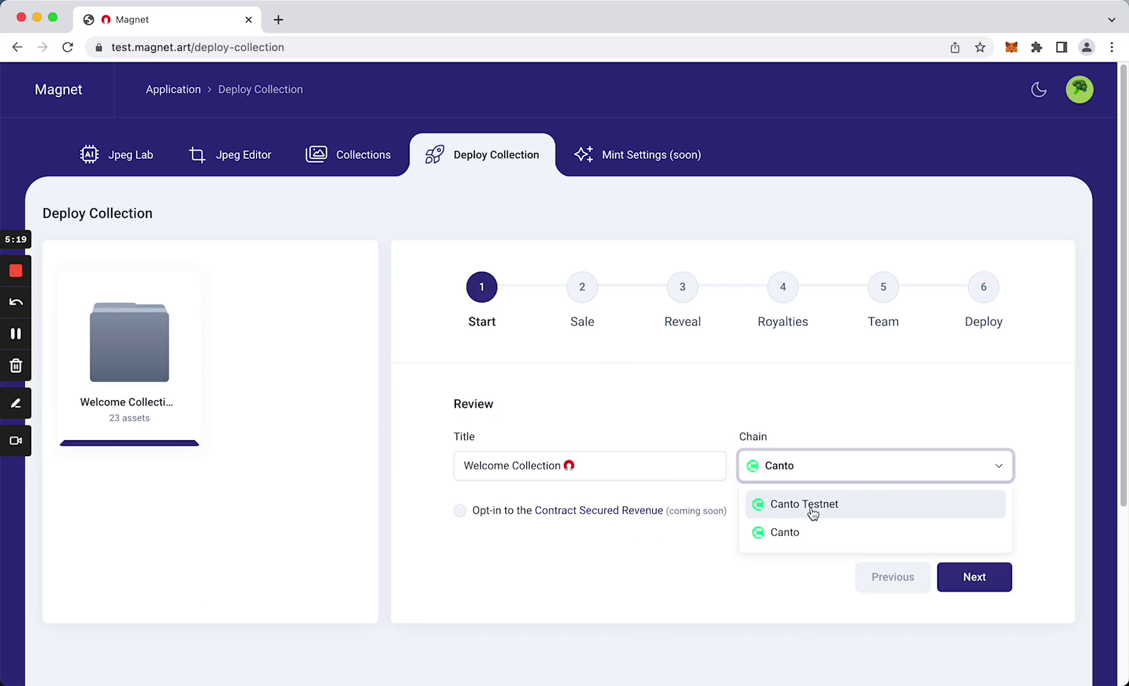
left_click(854, 507)
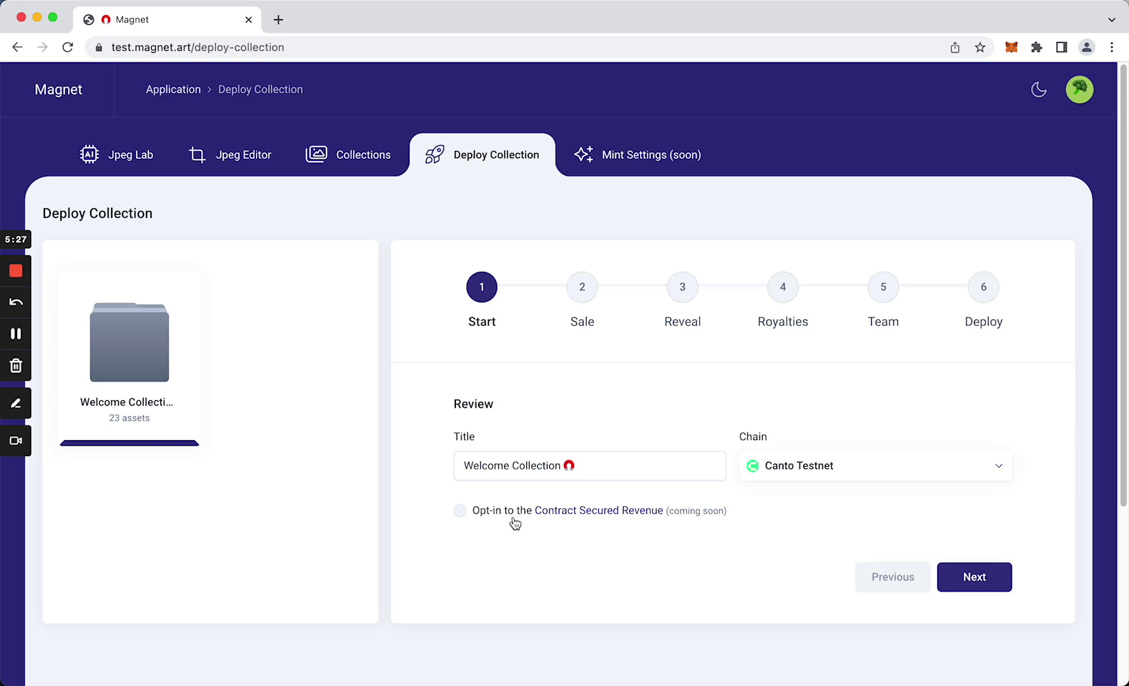
mouse_move(580, 522)
Set the public sale mint price to 0.1.
left_click(988, 581)
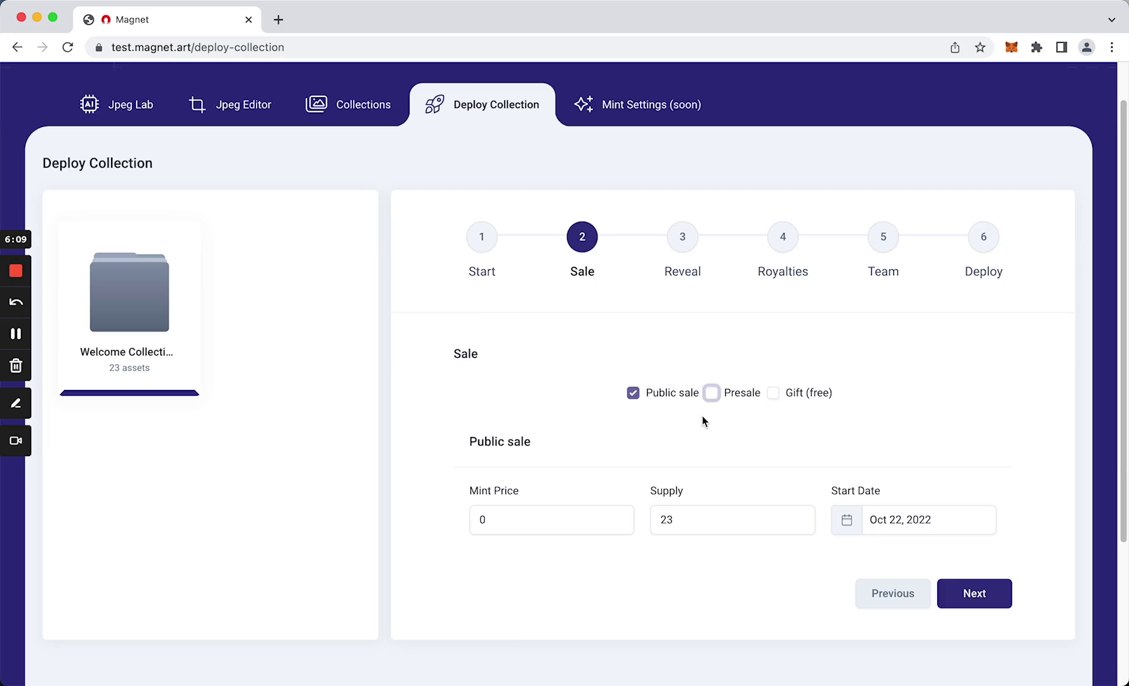
left_click(520, 525)
type(".")
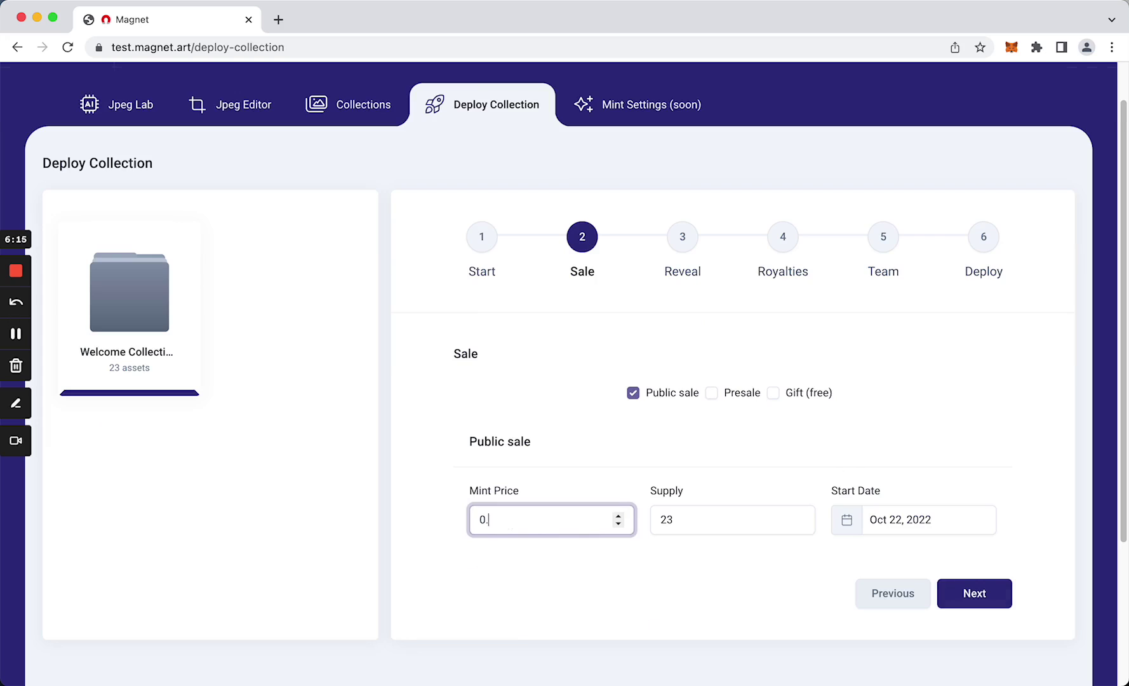
type("1")
left_click(621, 579)
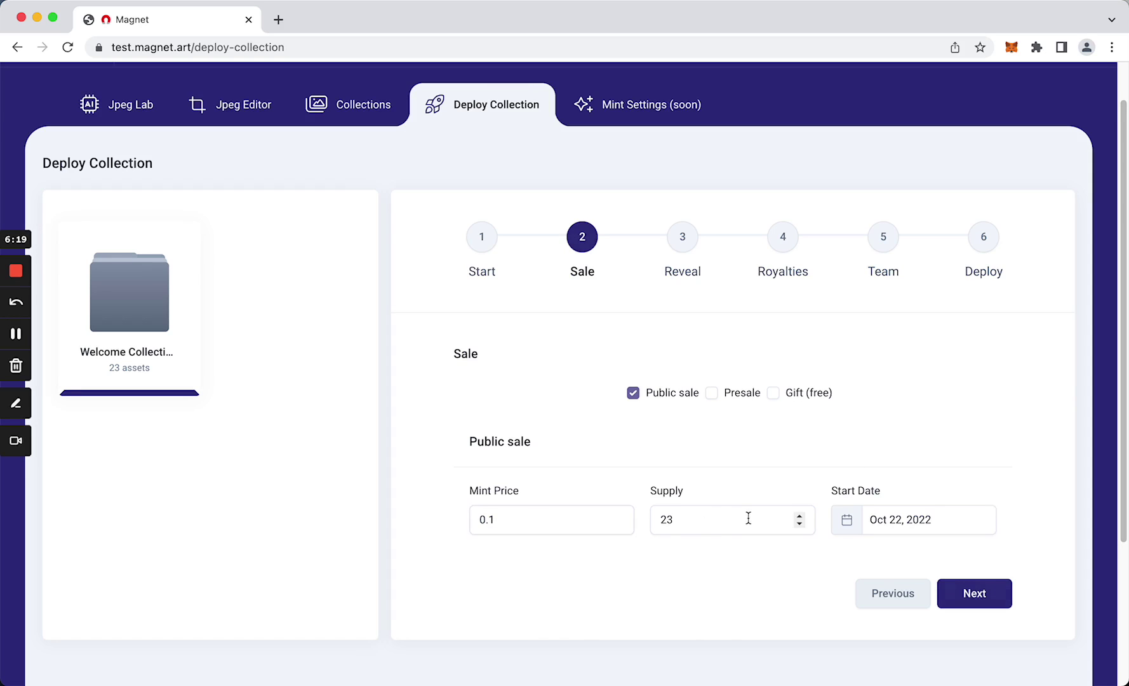
Set the sale start date to 21 Oct, 2022 and continue to the Reveal step.
left_click(915, 514)
scroll(915, 514, "down", 2)
left_click(992, 625)
scroll(744, 563, "down", 1)
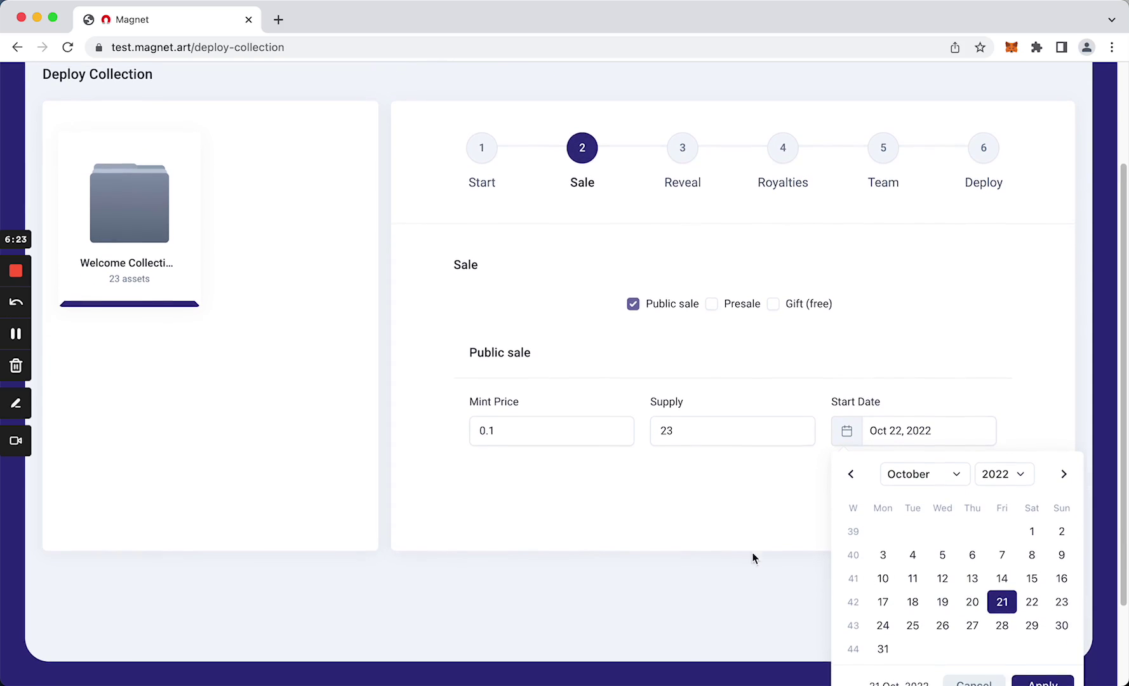
left_click(1039, 676)
scroll(810, 521, "up", 5)
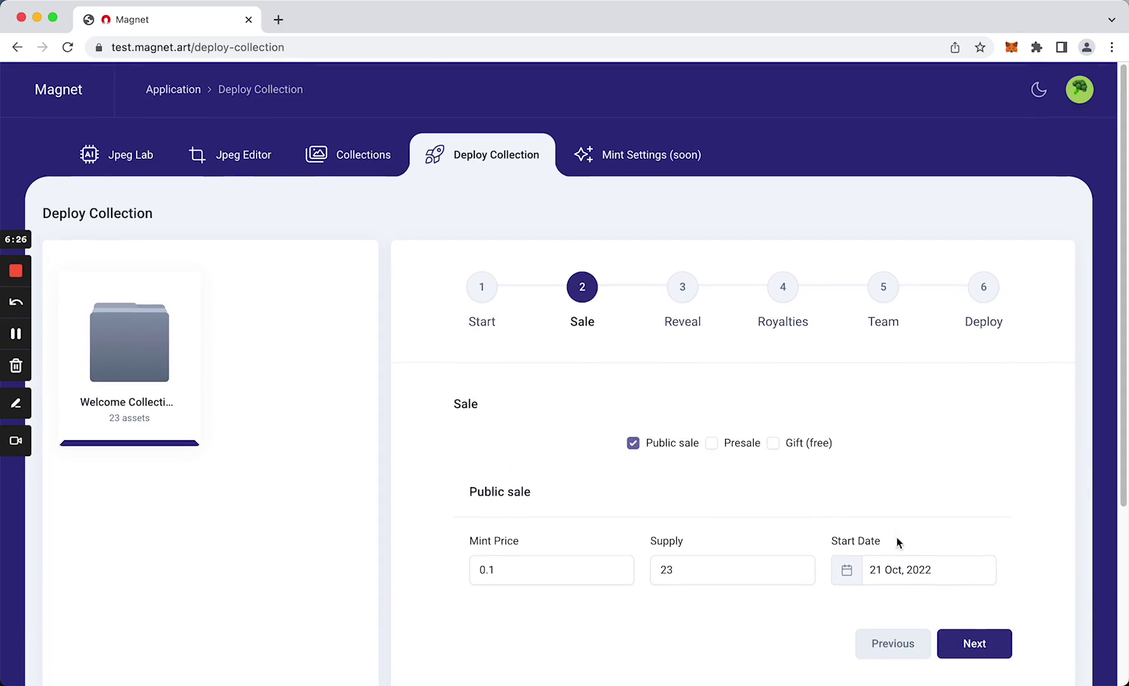
left_click(981, 653)
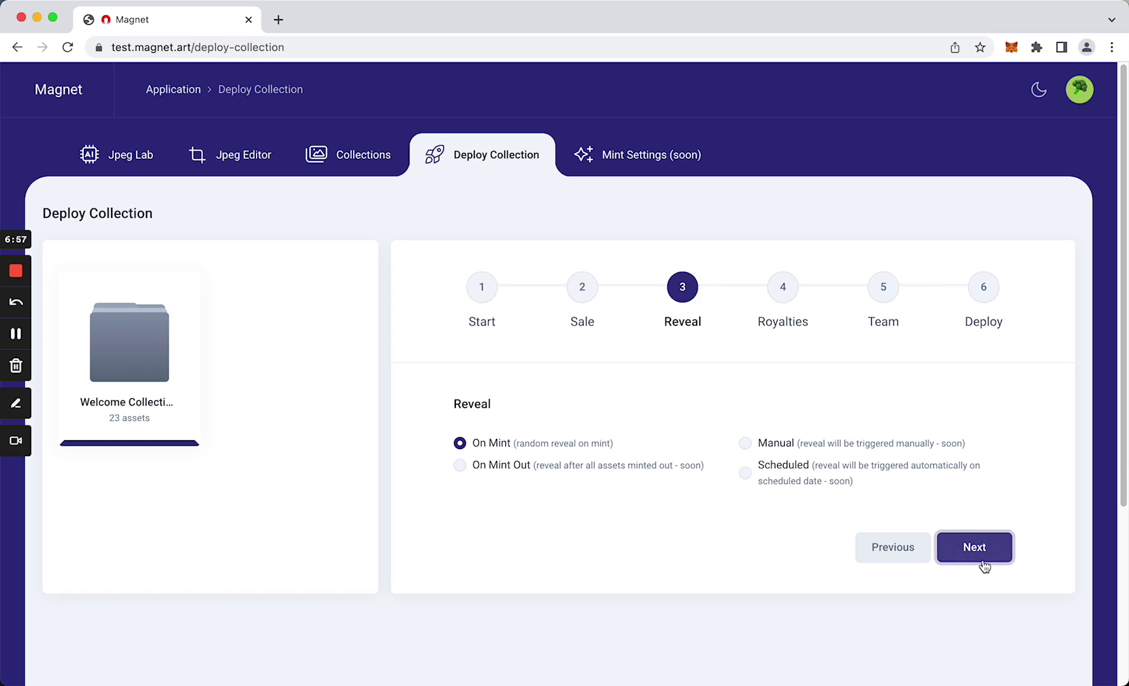
Keep On Mint reveal, 5% royalties and one 100% team member, reaching the Deploy summary.
left_click(985, 565)
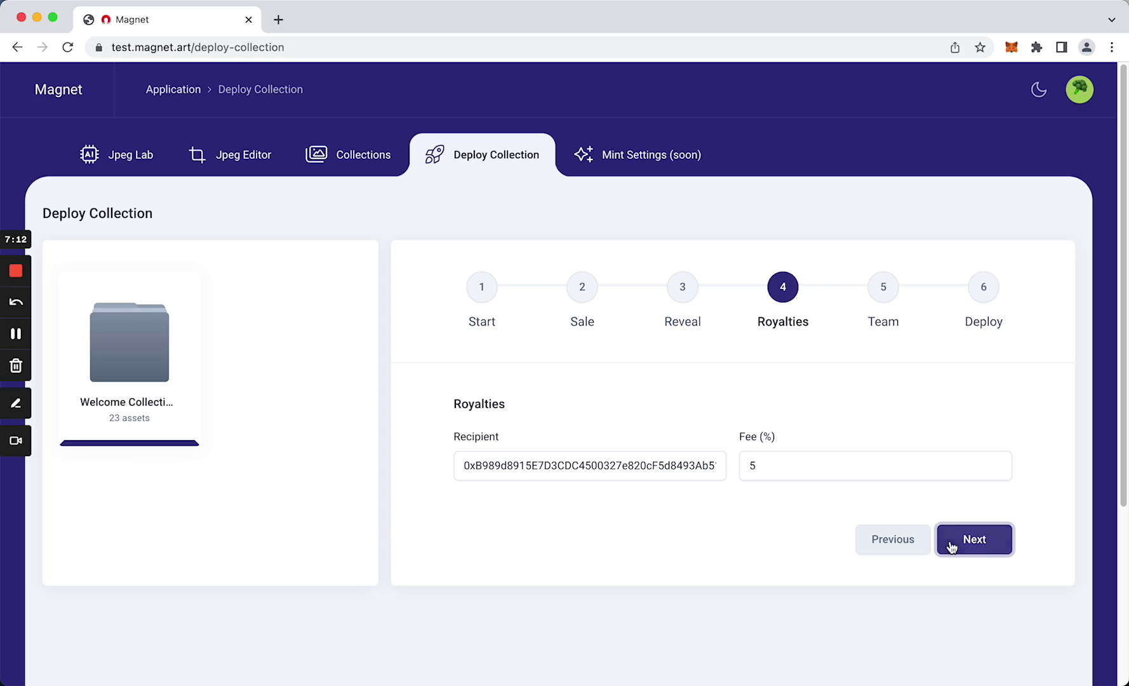
left_click(978, 540)
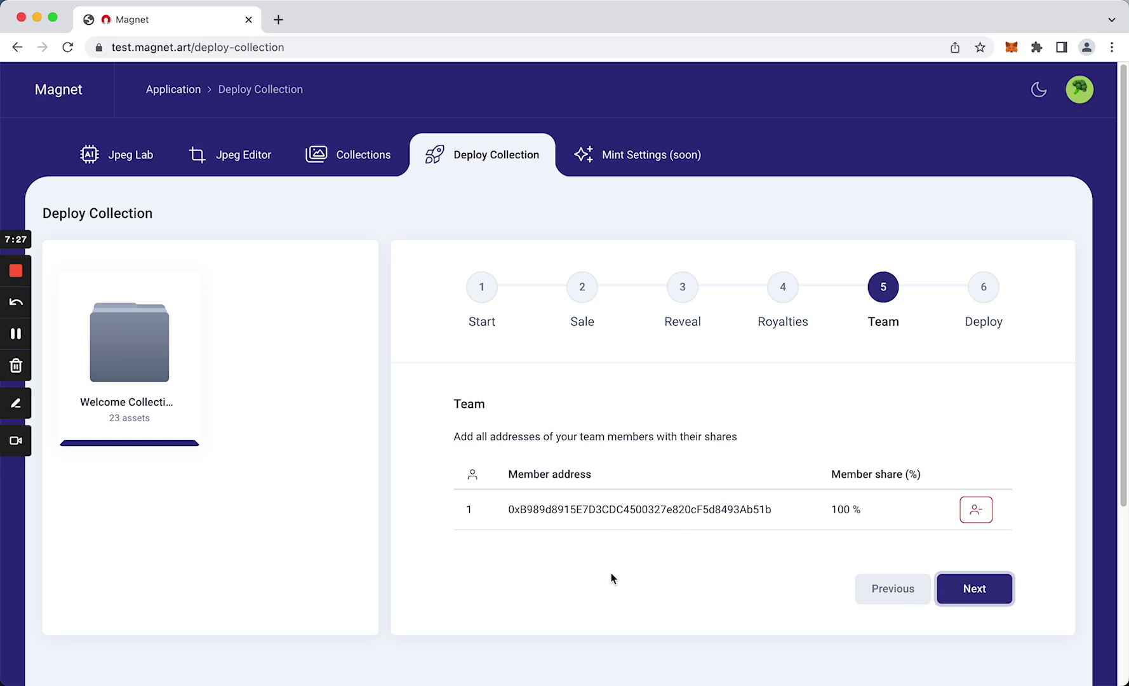
left_click(973, 590)
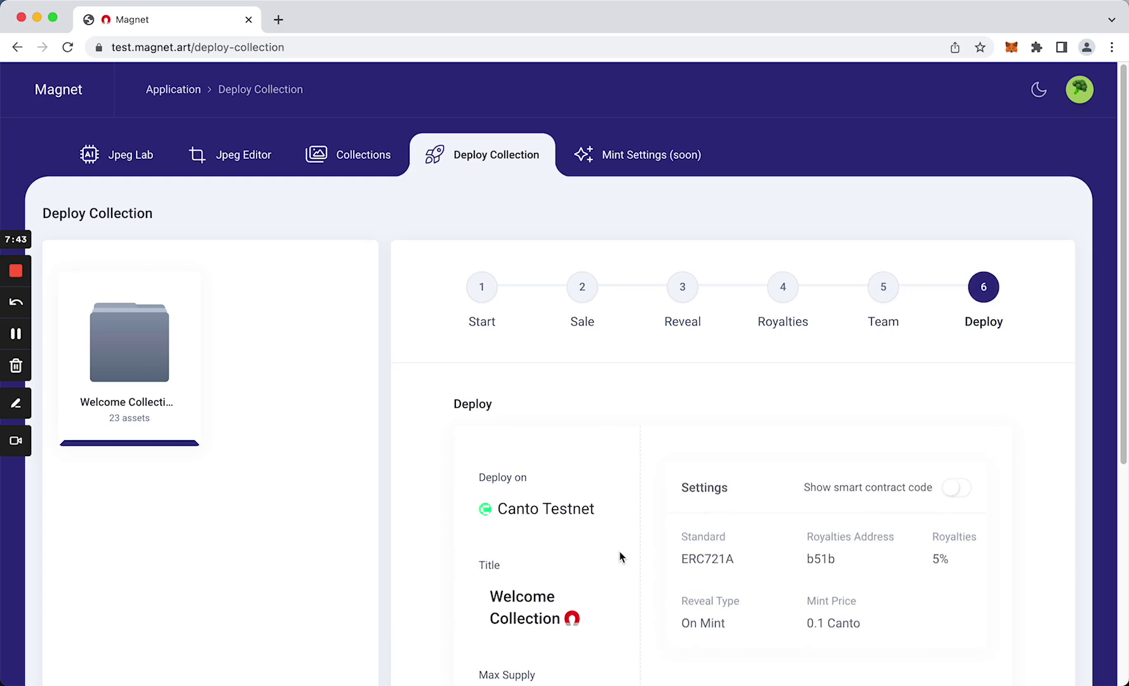
scroll(687, 427, "down", 1)
scroll(687, 427, "down", 2)
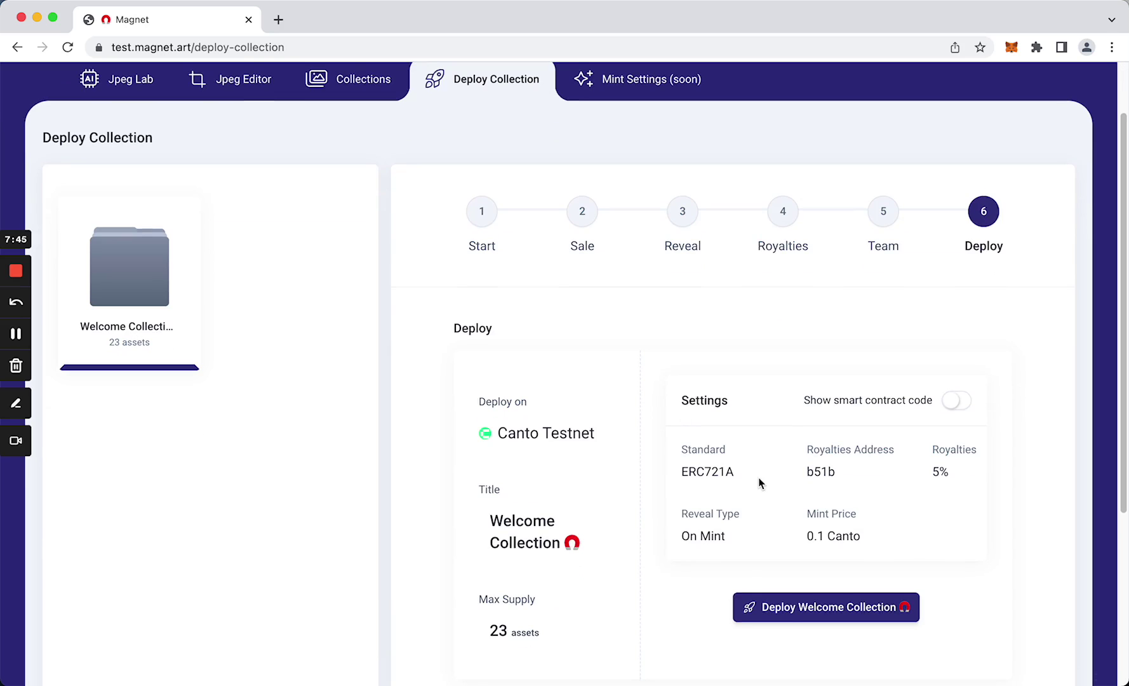
scroll(653, 477, "down", 2)
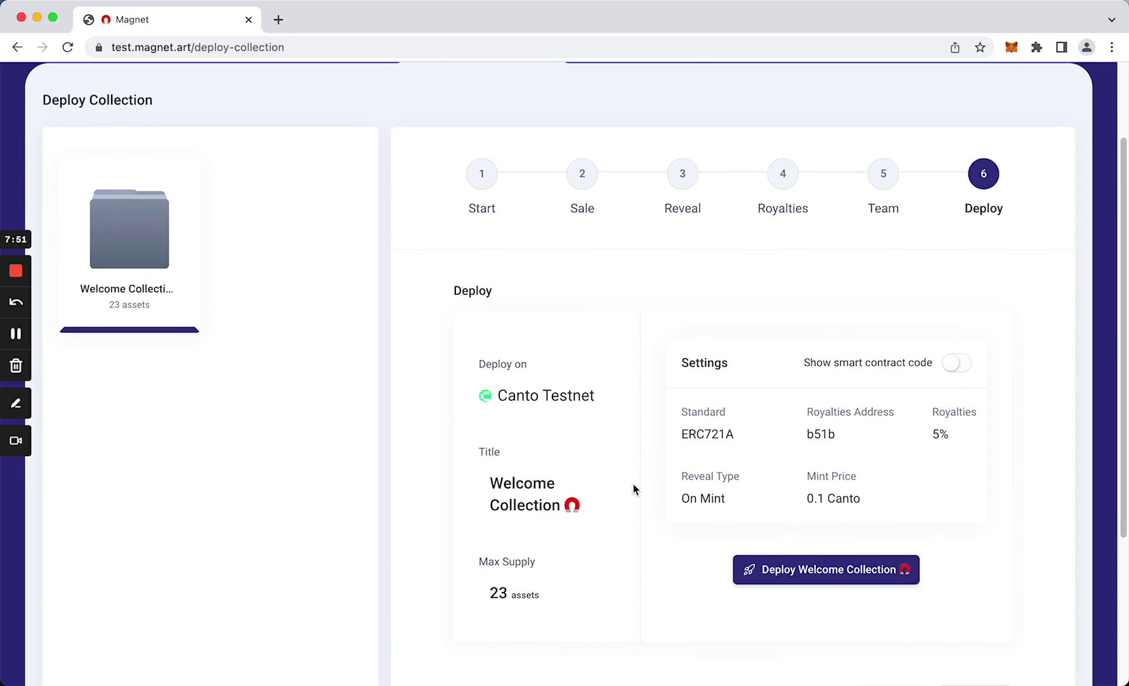
scroll(644, 483, "down", 1)
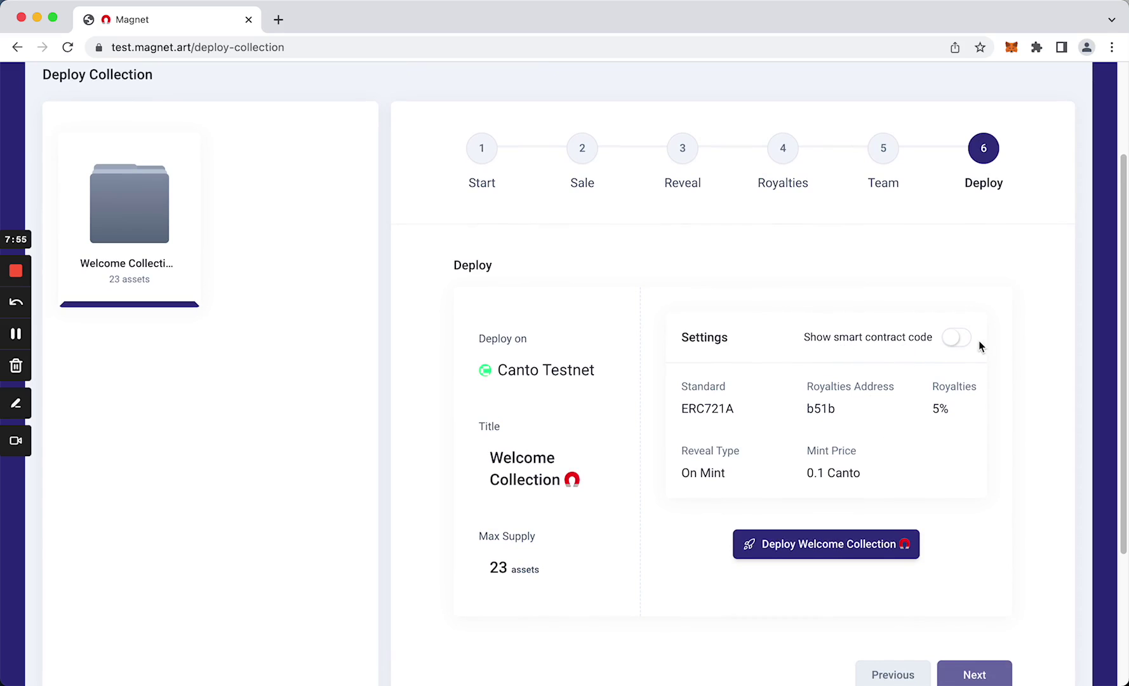
left_click(959, 340)
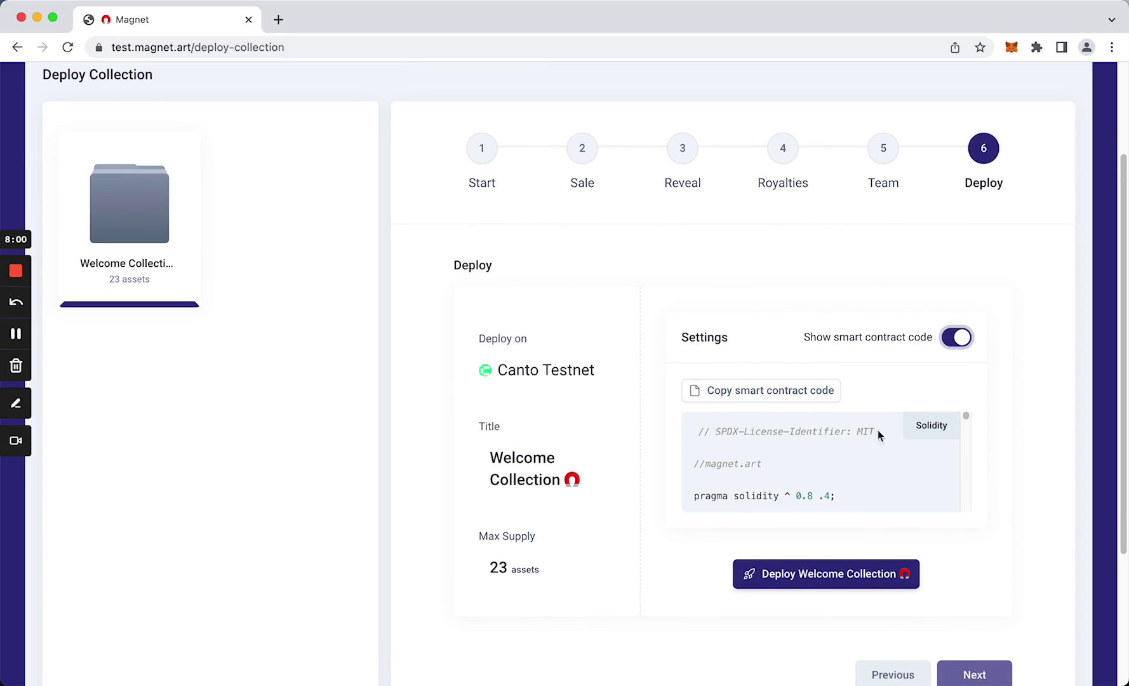
left_click(959, 338)
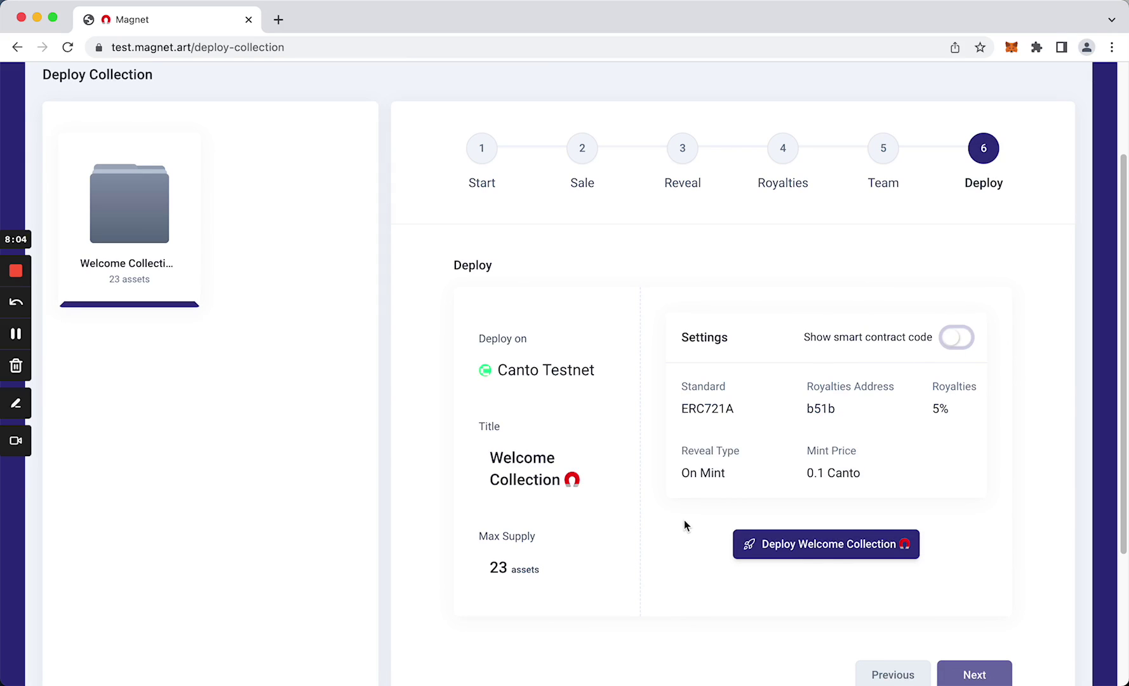
Deploy Welcome Collection on Canto Testnet, confirm in MetaMask, and copy the mint page link.
left_click(843, 559)
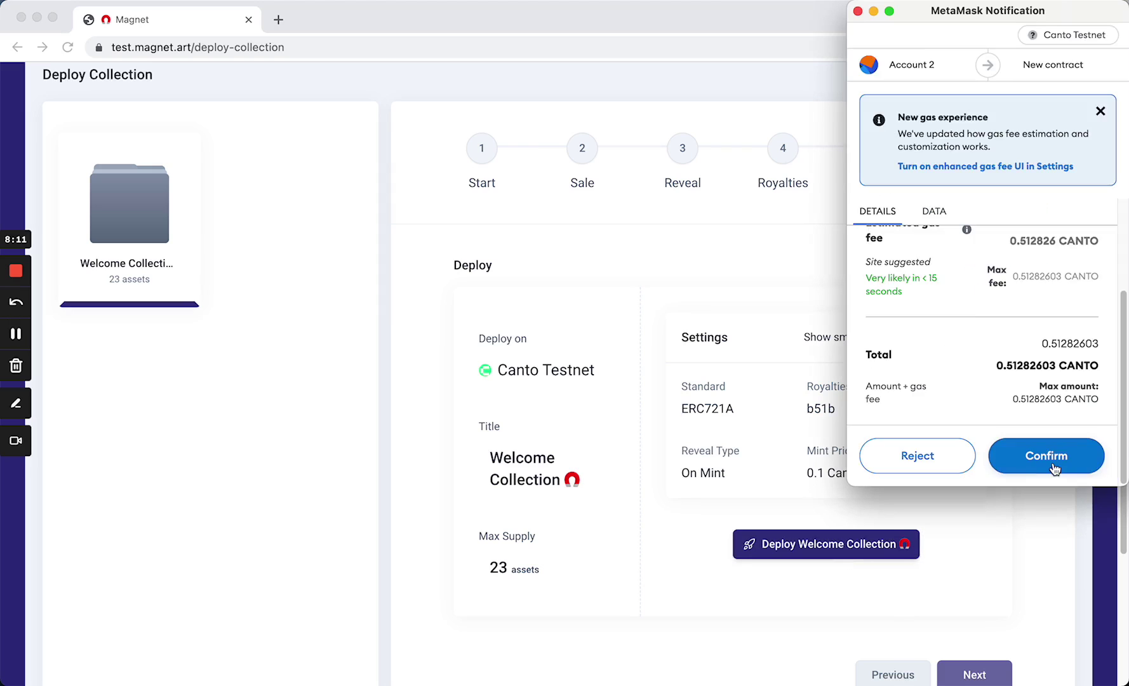
left_click(1054, 469)
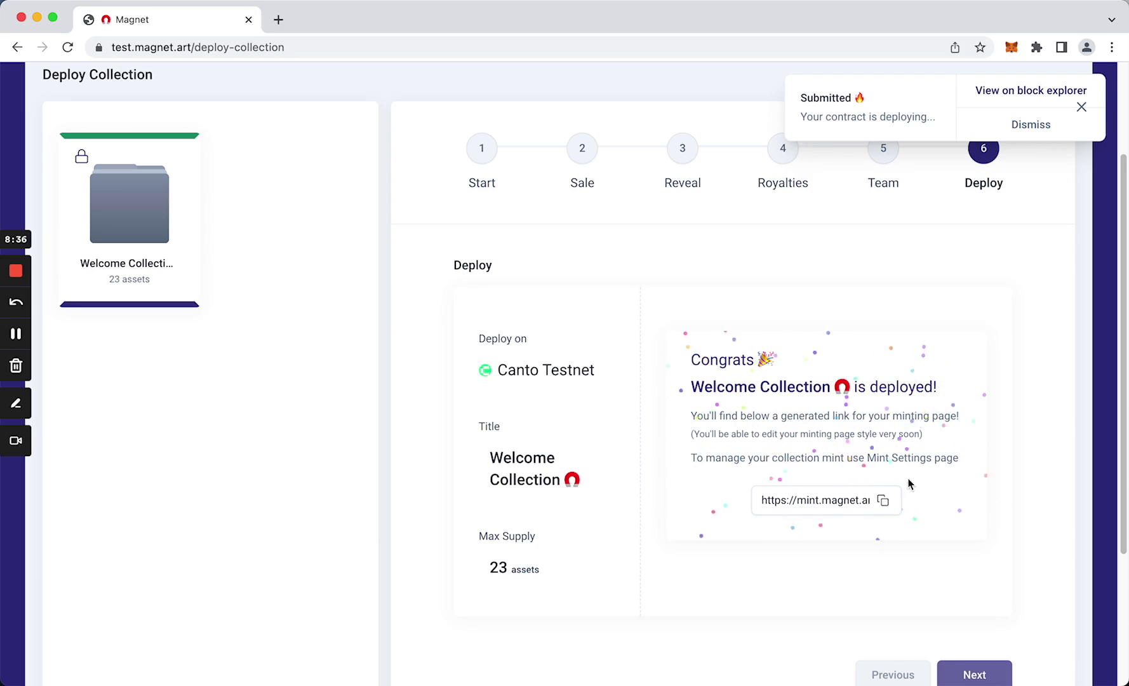
left_click(884, 502)
Load the Welcome Collection mint page in a new tab from the copied mint link.
left_click(278, 19)
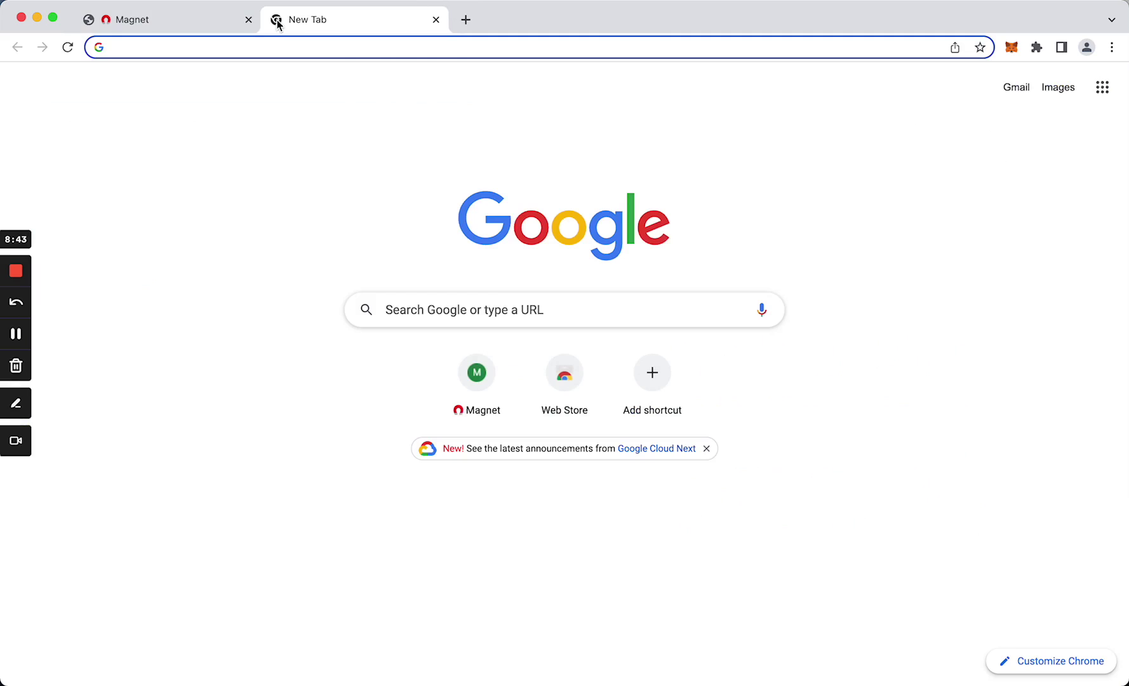
key("super+v")
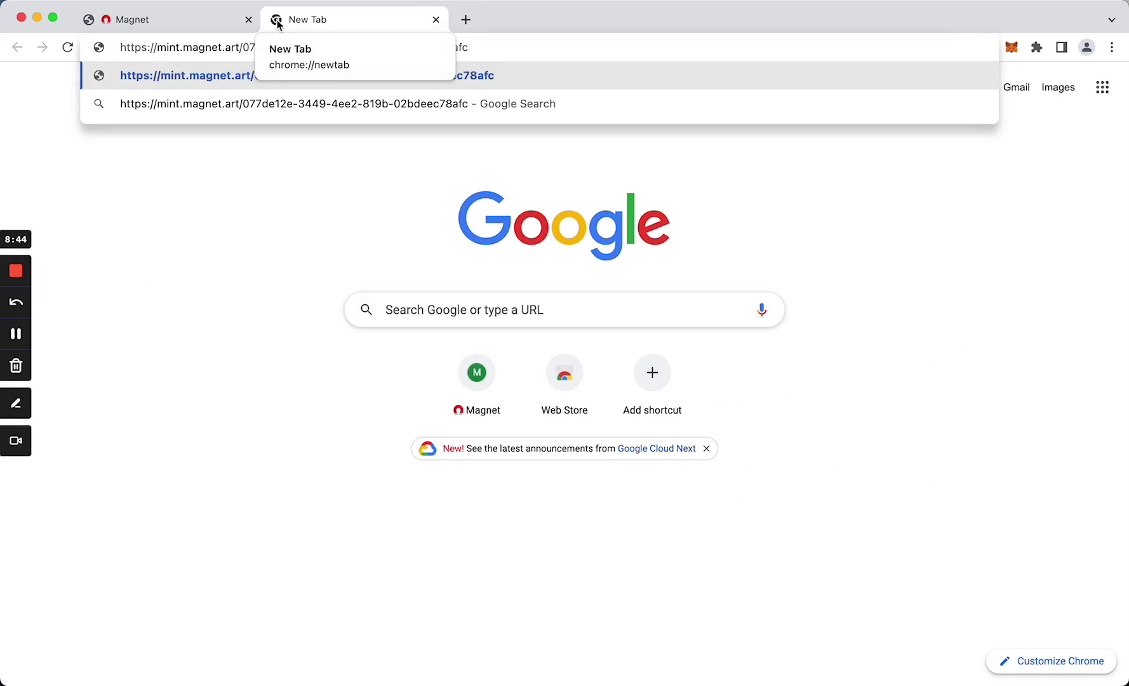
key("Return")
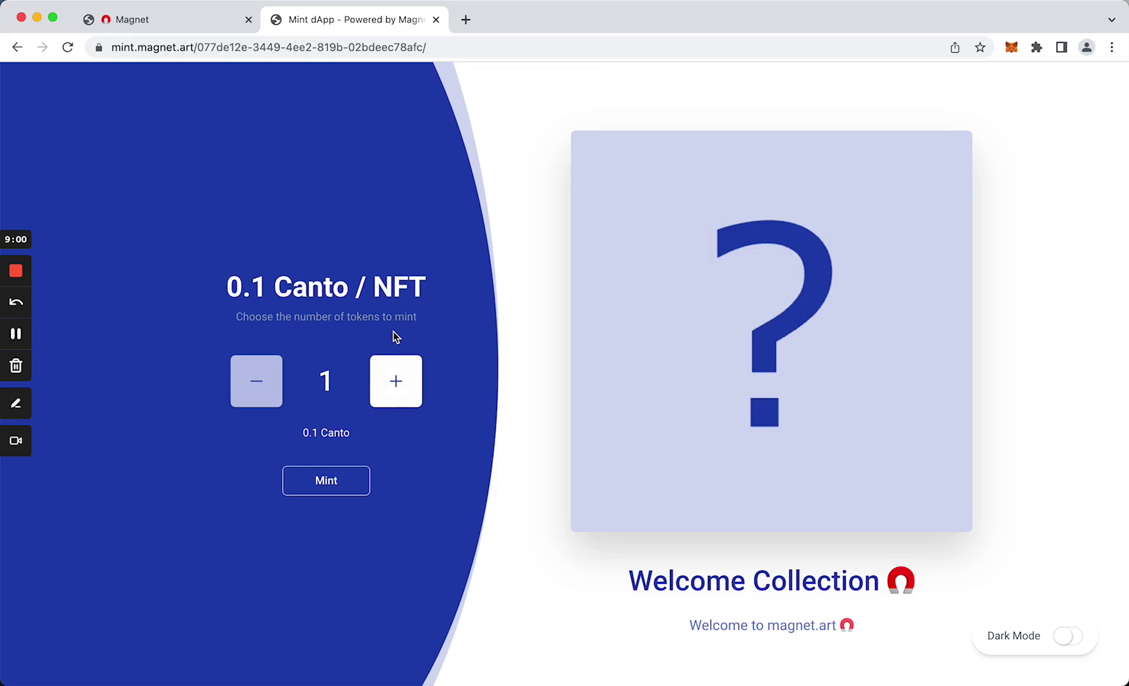
Mint one NFT for 0.1 Canto, approving the transaction in MetaMask.
left_click(327, 481)
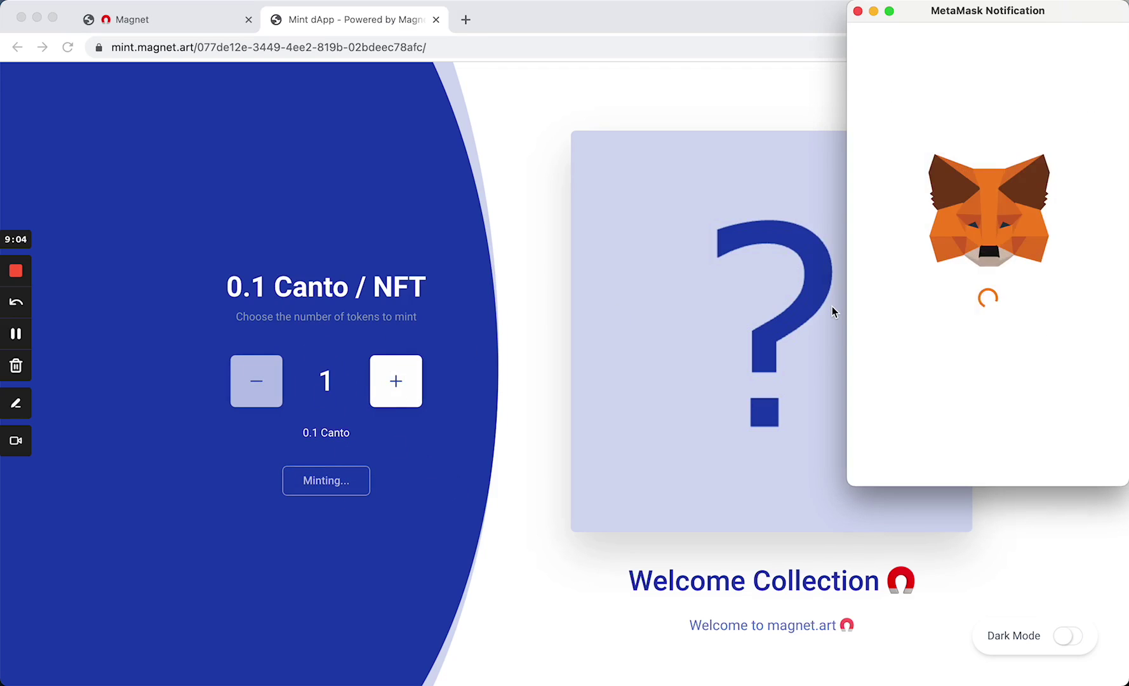
scroll(1037, 409, "down", 3)
scroll(1037, 408, "down", 5)
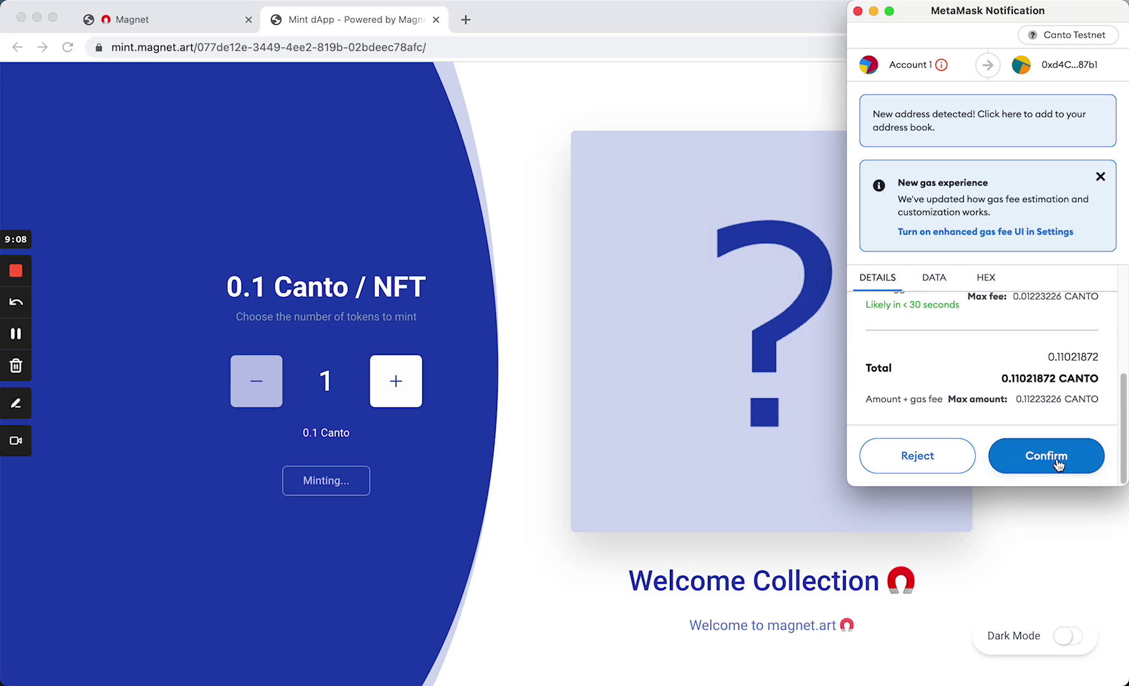
left_click(1059, 465)
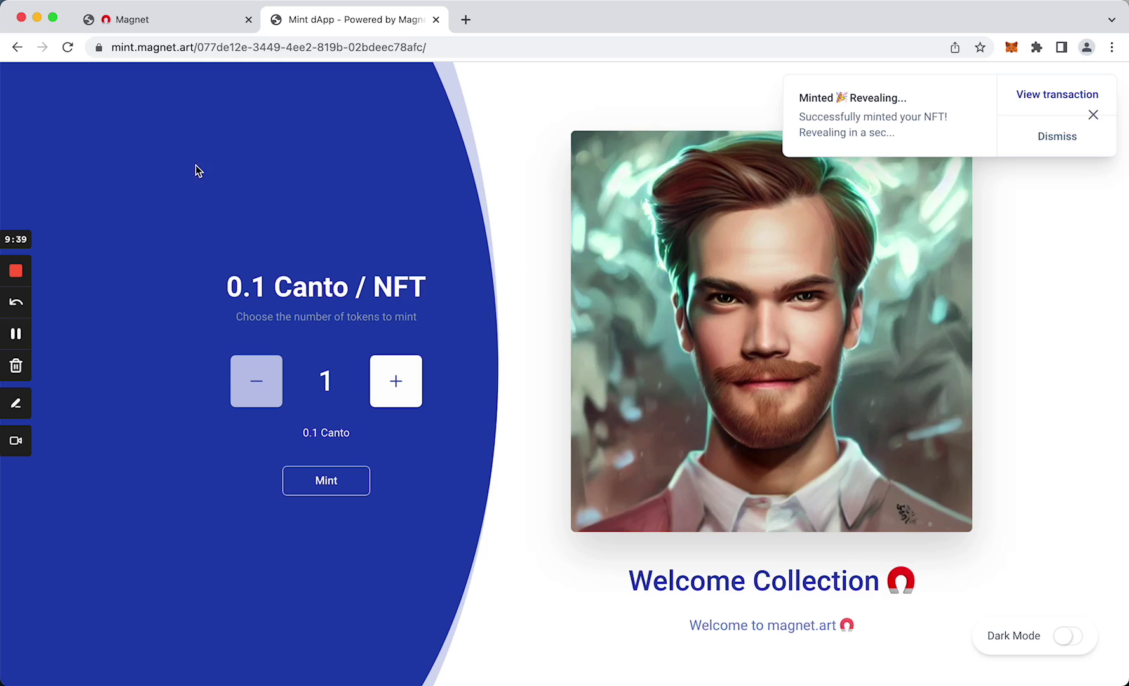
Return to the Magnet tab and reopen Jpeg Lab, showing the PewDiePie prompt's two portrait previews.
left_click(166, 25)
scroll(263, 235, "up", 3)
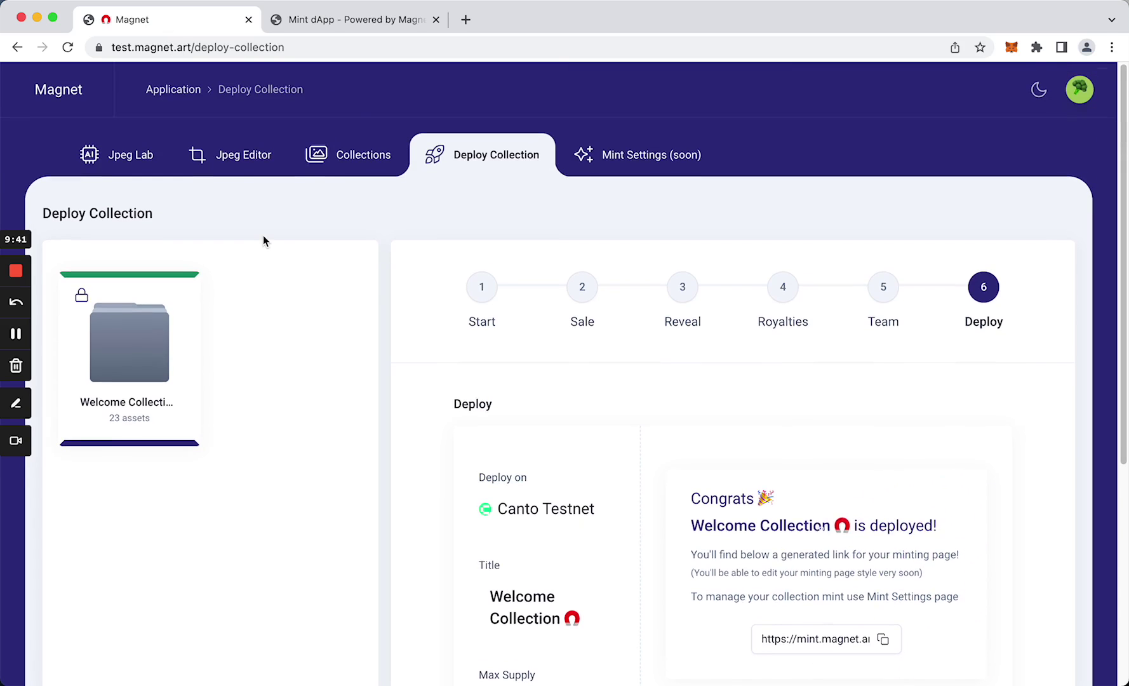
left_click(117, 155)
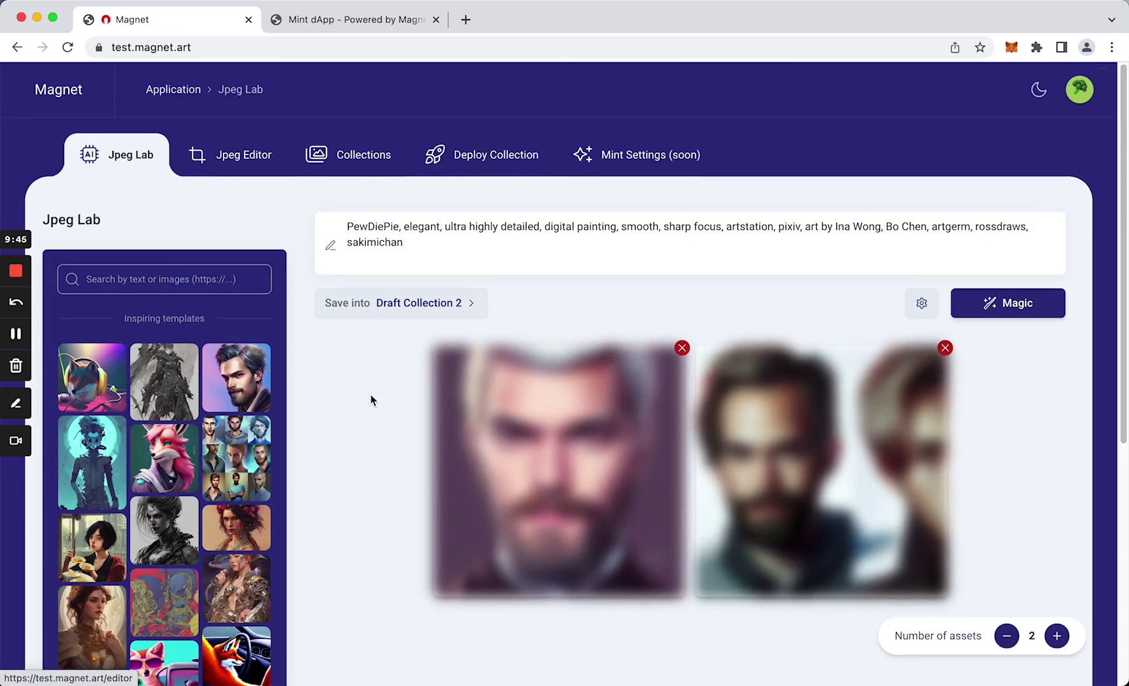